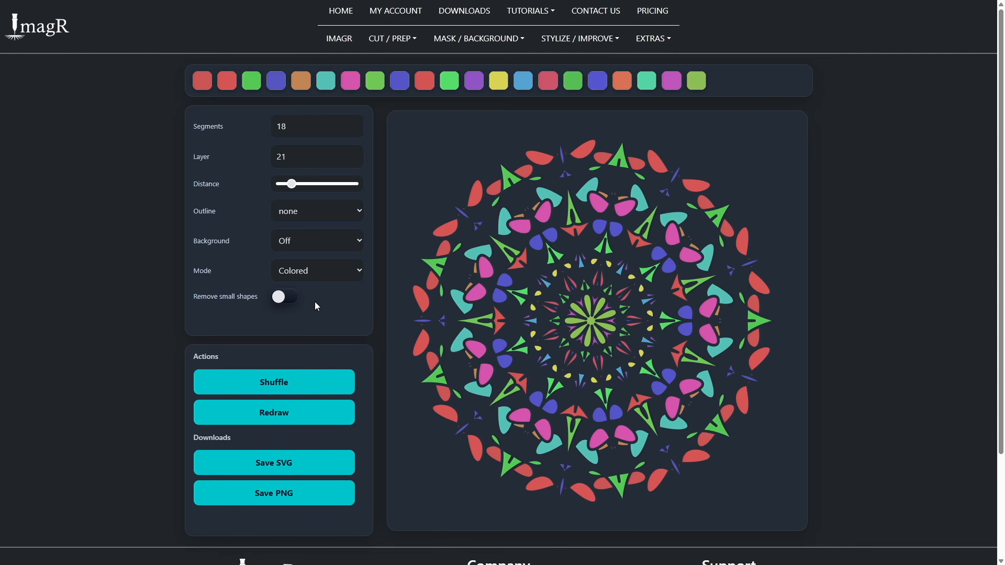
Give the mandala an Accent outline and slightly increase its line width.
click(322, 212)
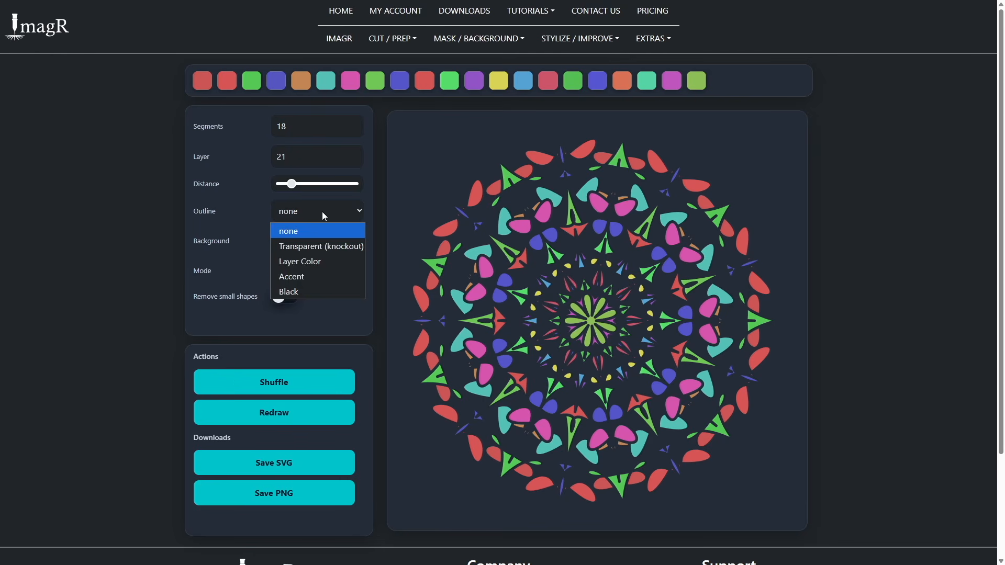
click(306, 272)
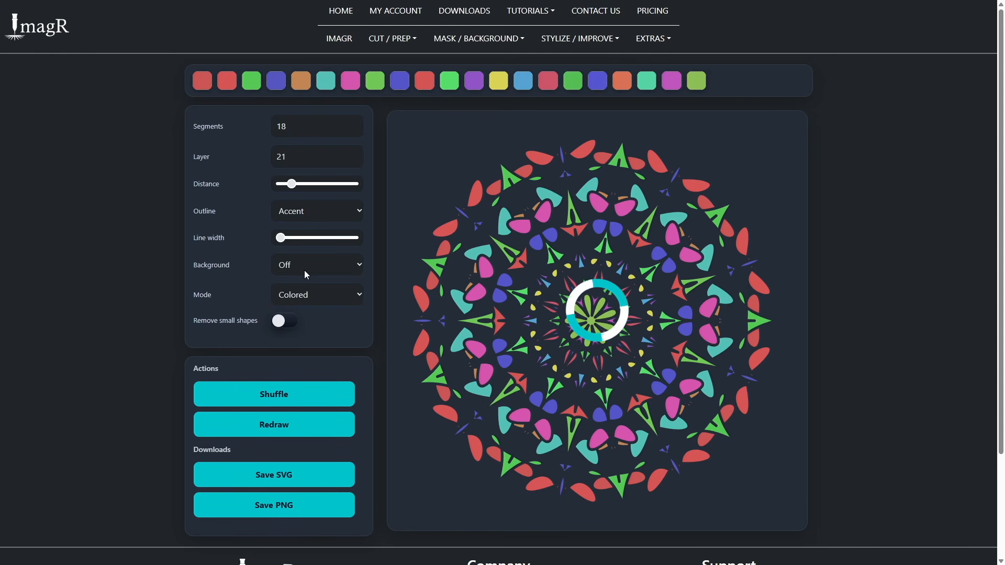
click(291, 238)
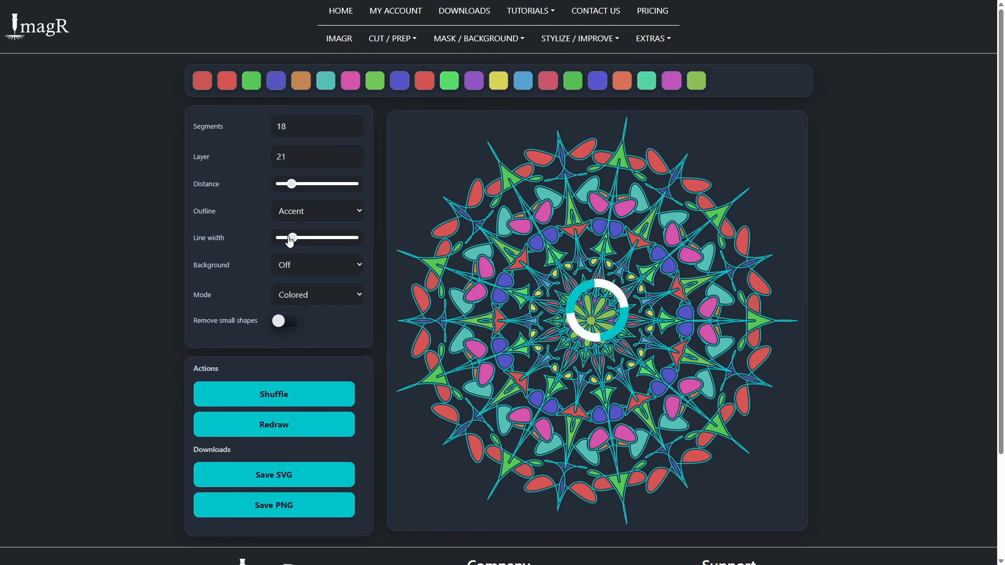
Turn on the black background, round it fully with the maximum radius, and increase its overflow.
click(304, 262)
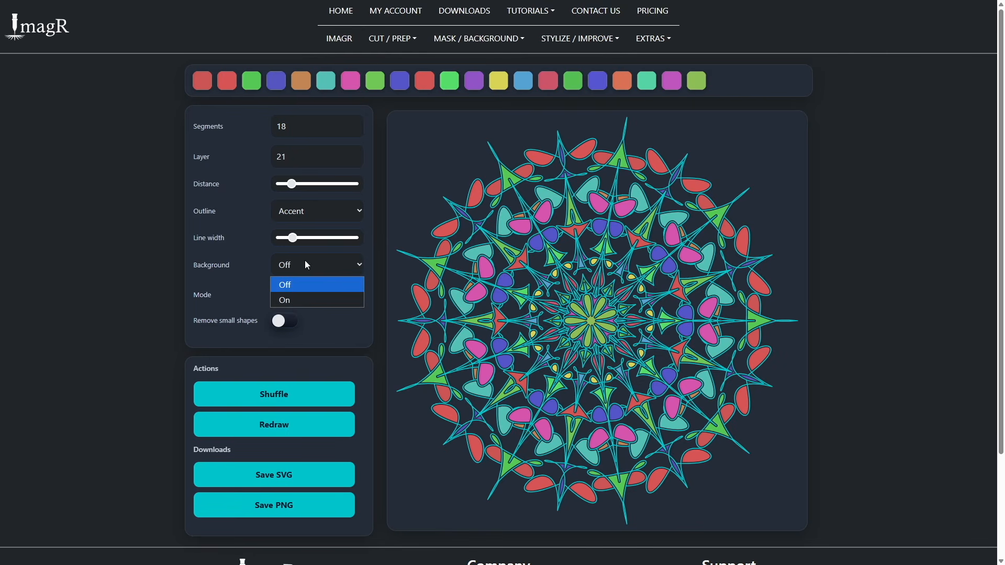
click(295, 300)
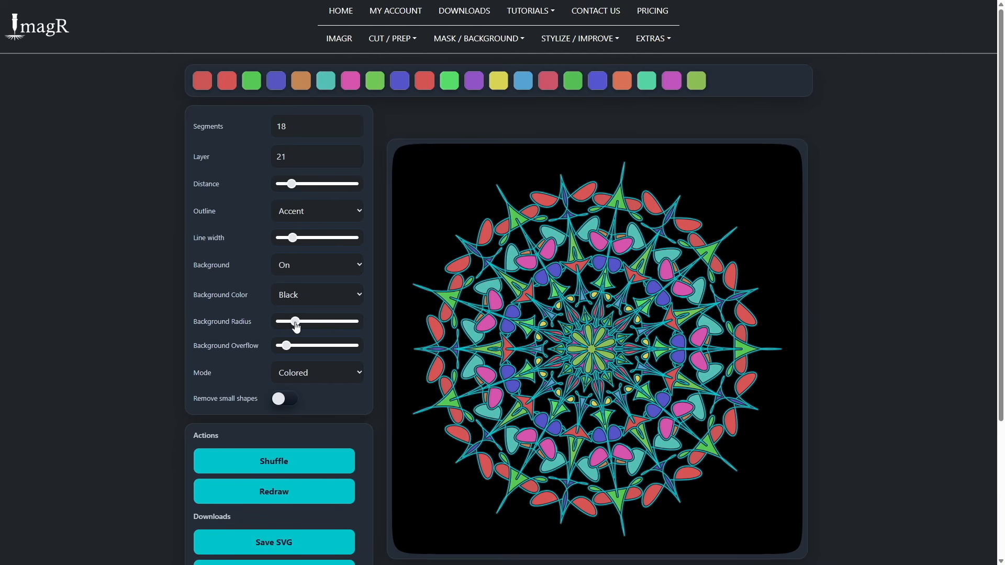
drag(295, 321, 386, 314)
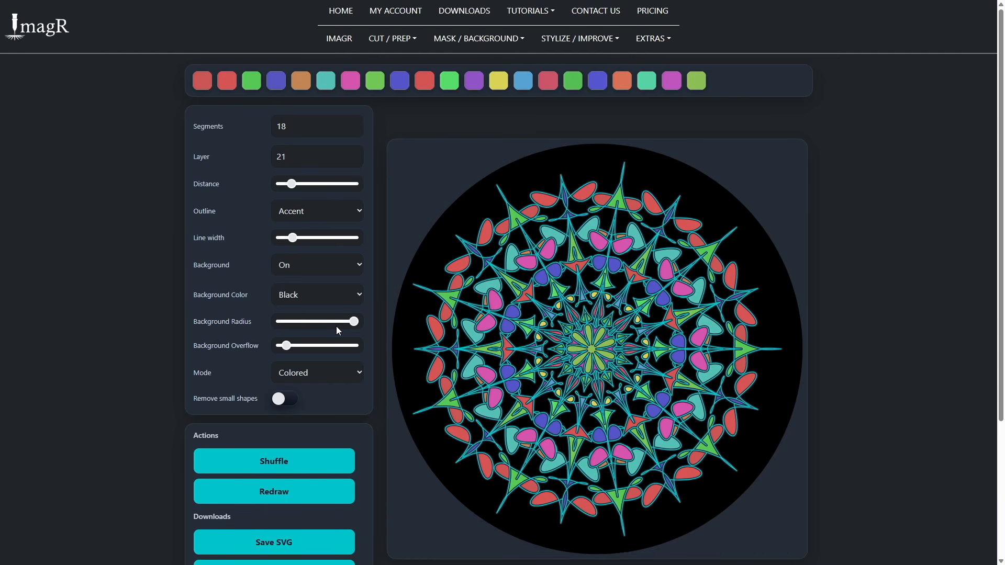
mouse_move(297, 347)
mouse_down()
mouse_move(324, 349)
mouse_move(307, 349)
mouse_up()
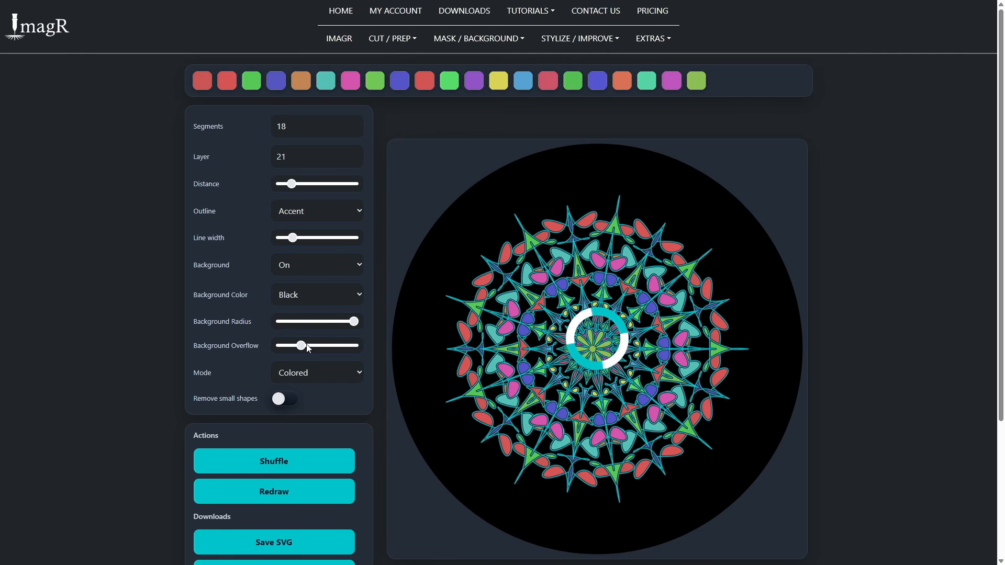
Switch the mandala to All White mode with no outline and the background off.
click(330, 366)
click(304, 437)
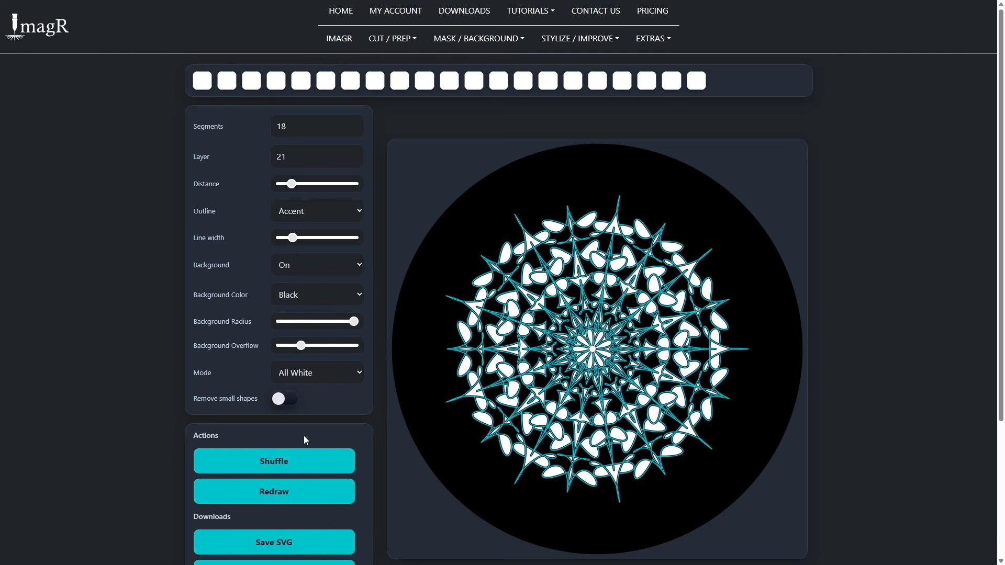
click(321, 211)
click(304, 228)
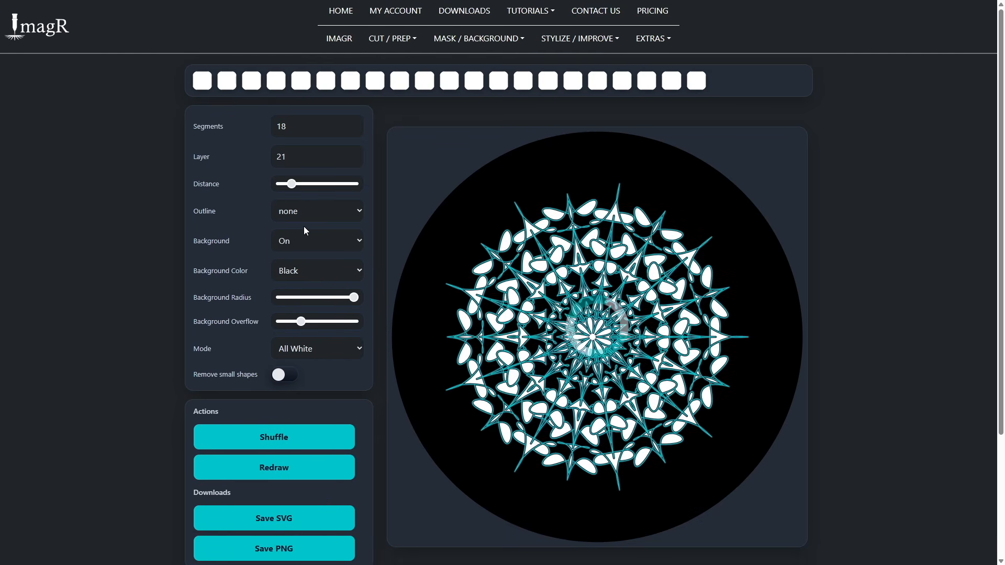
click(318, 247)
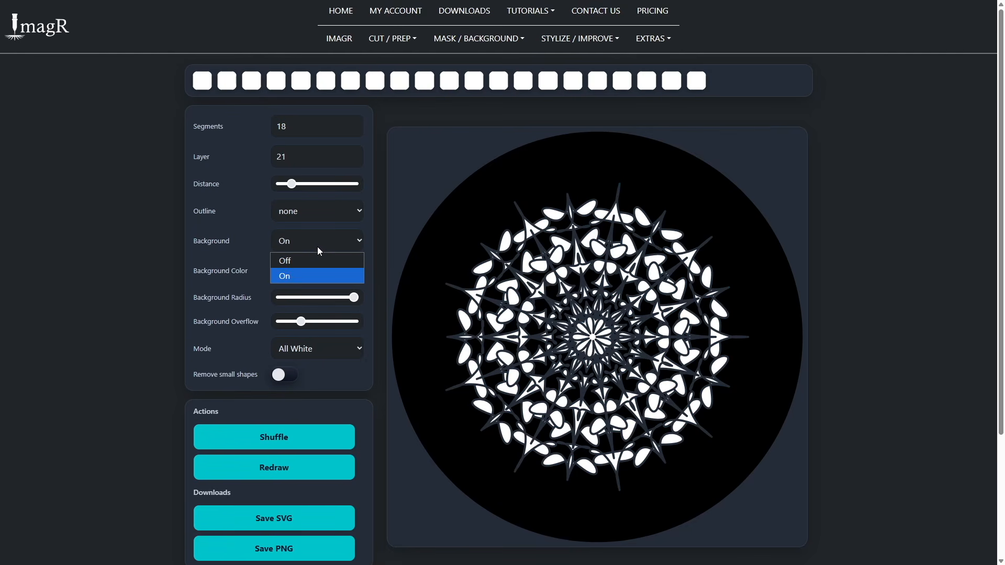
click(308, 260)
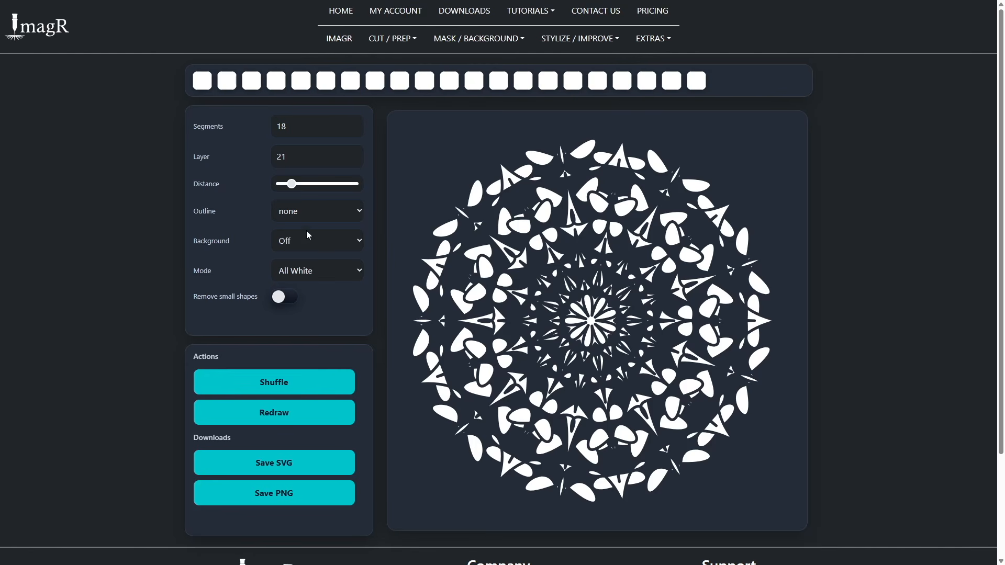
Redraw the mandala twice as similar designs and return its mode to Colored.
click(280, 408)
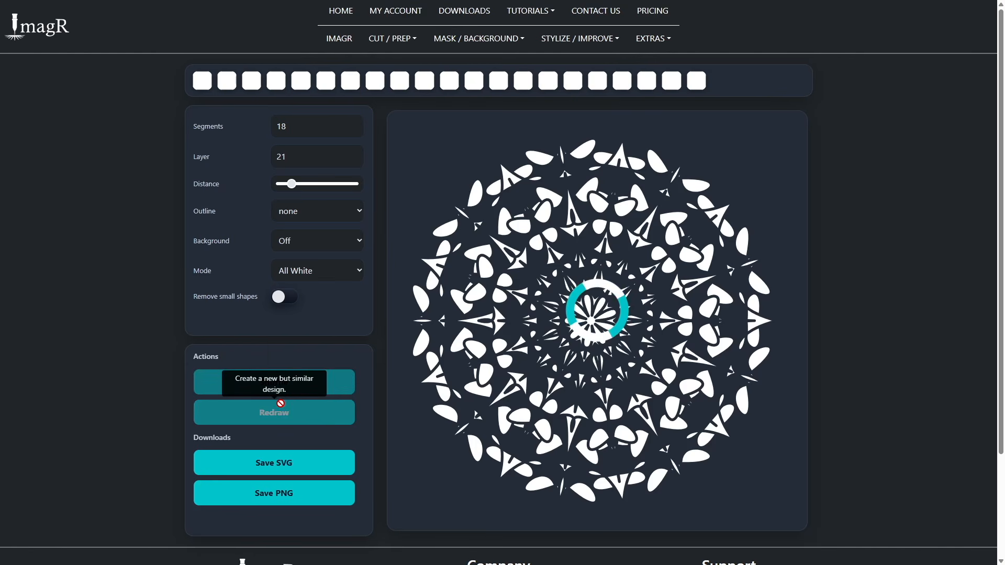
click(281, 409)
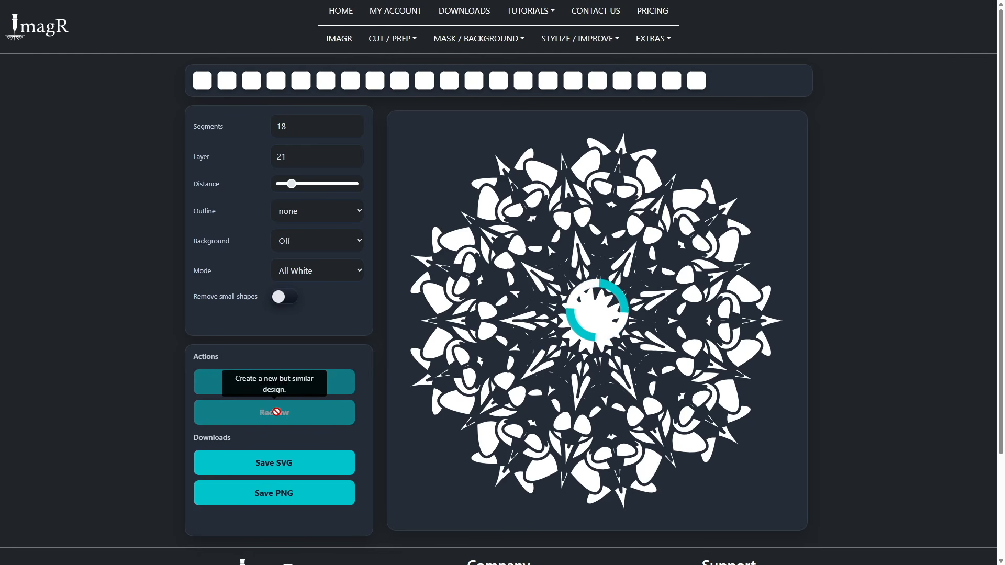
click(310, 277)
click(301, 287)
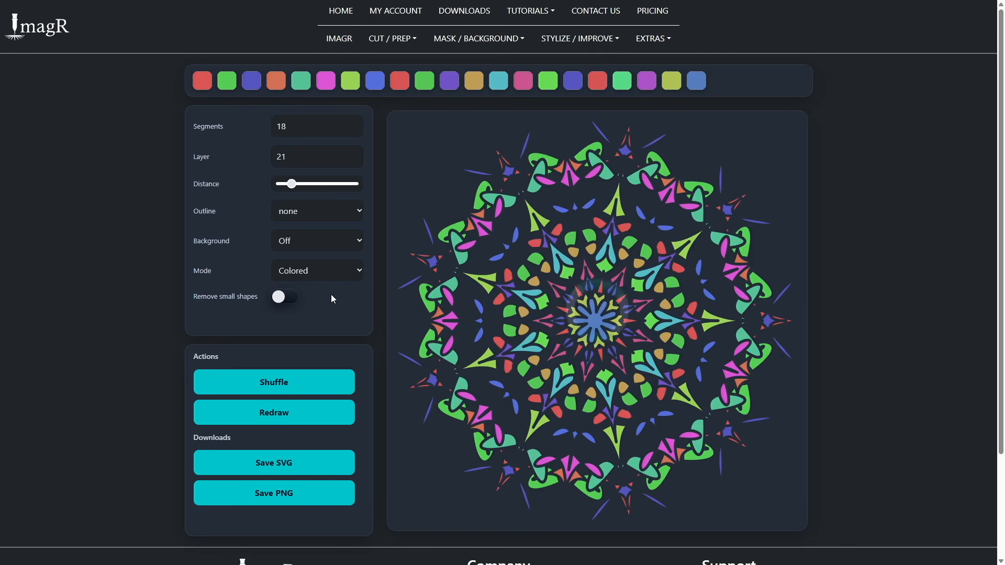
Try removing small shapes with the minimum area lowered to its smallest setting, and turn the removal off again.
click(284, 297)
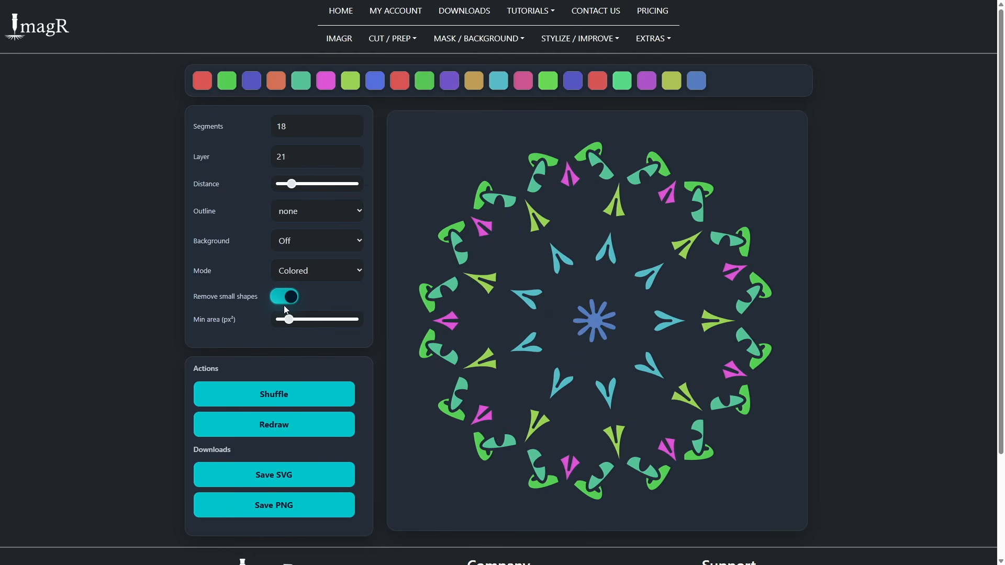
drag(287, 323, 281, 321)
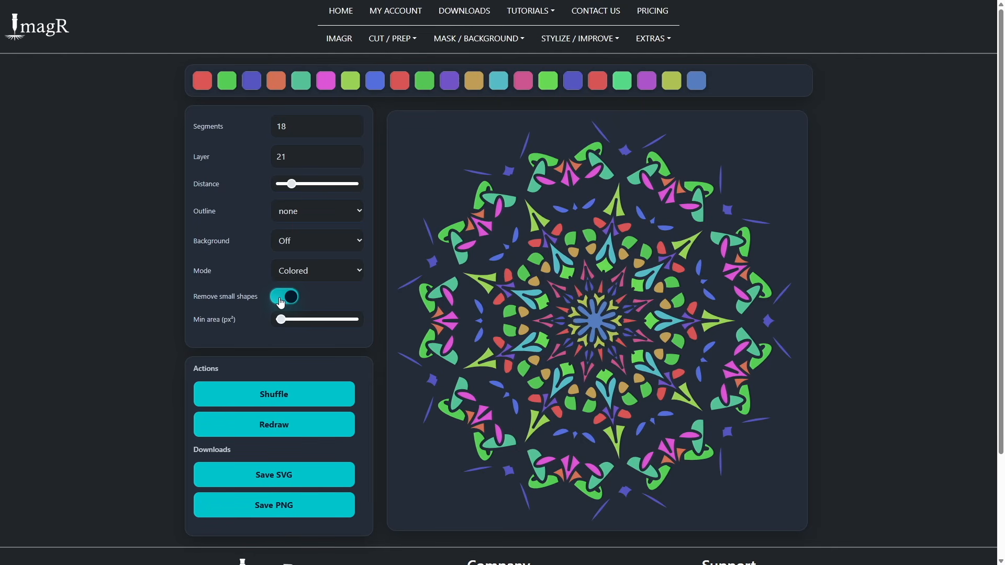
click(281, 299)
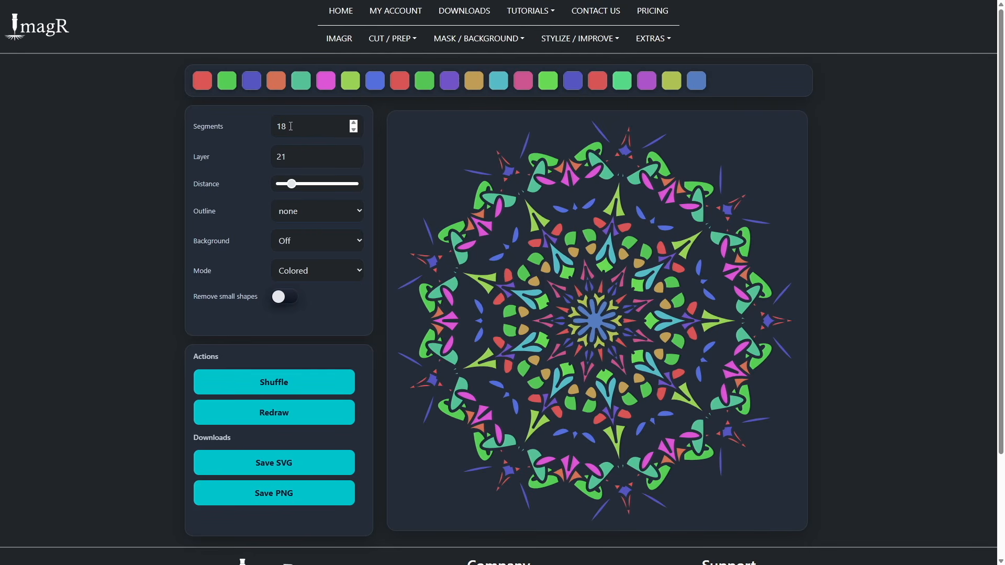
Set the segments to 24 and the layers to 8, and shuffle the mandala into a brand new style.
key(Tab)
text(8)
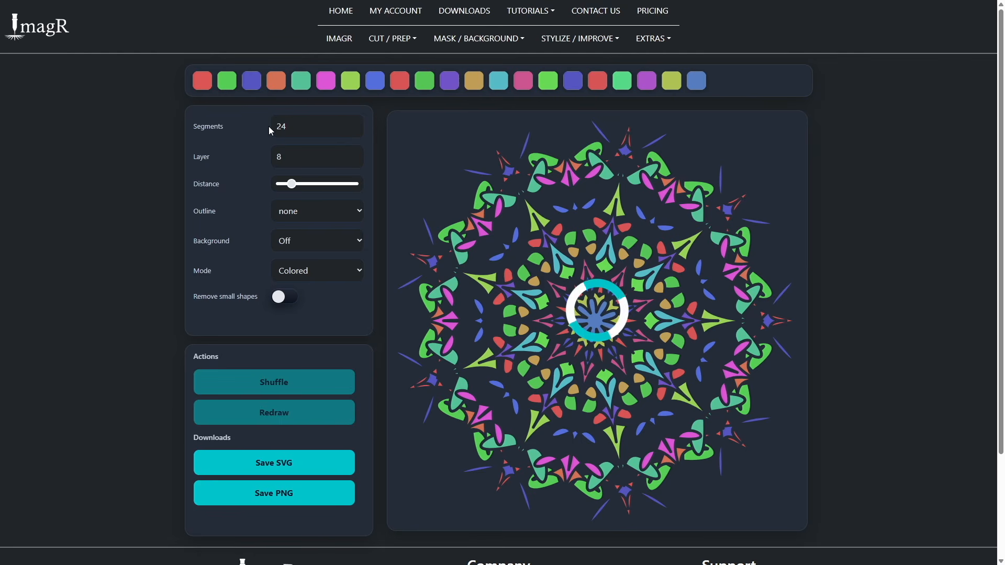
click(289, 383)
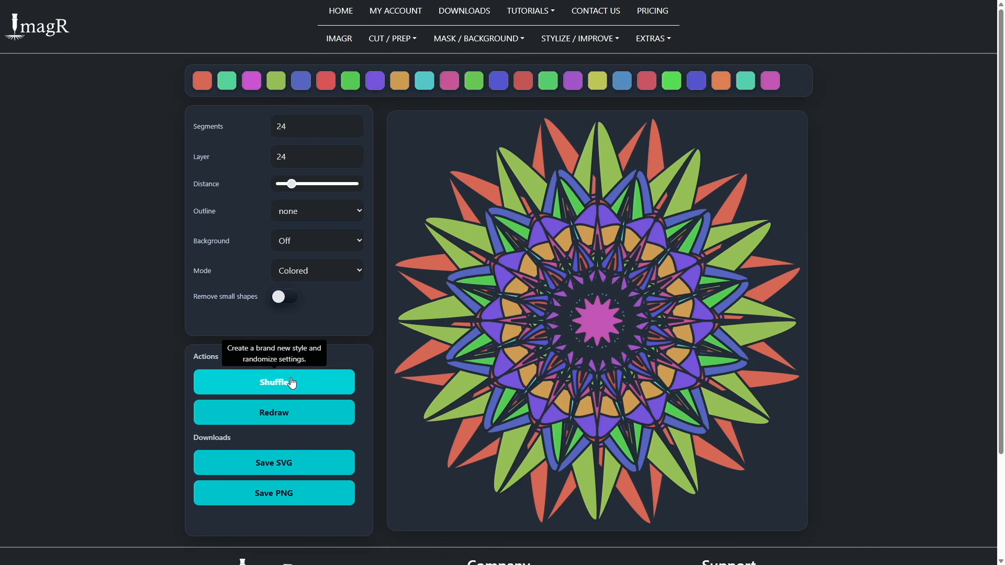
Increase the distance between the shapes moderately and redraw the mandala twice as similar designs.
drag(291, 184, 311, 184)
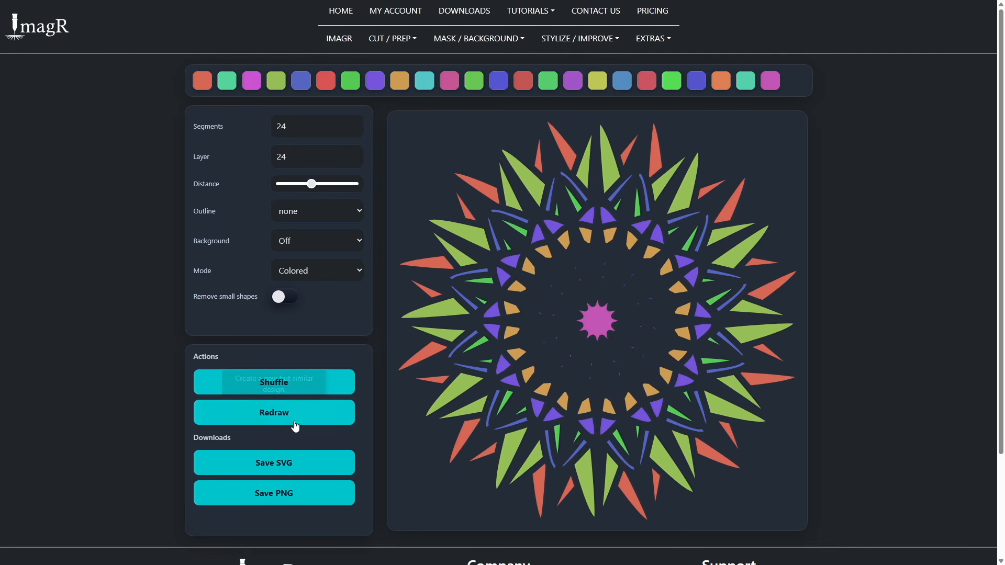
click(291, 423)
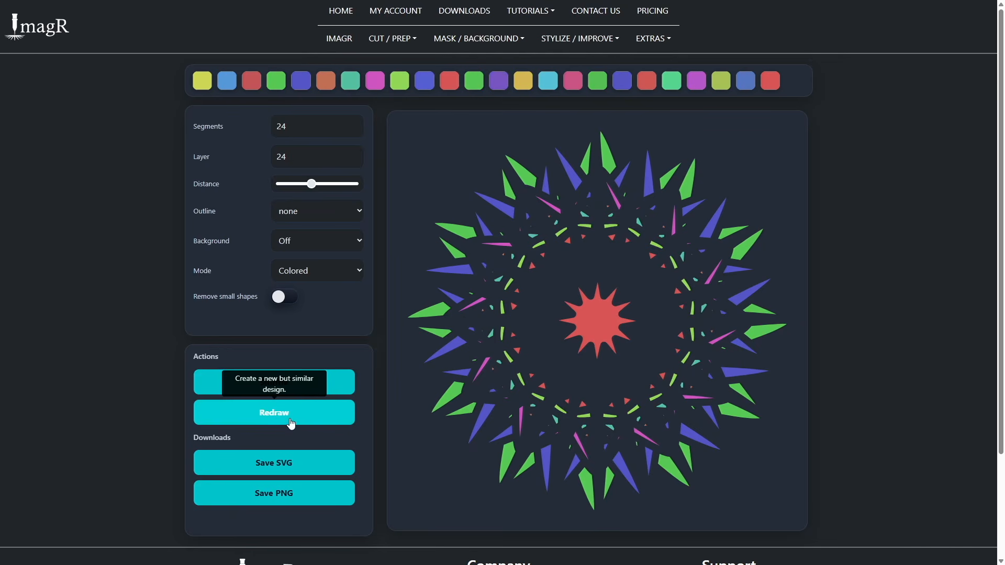
click(291, 423)
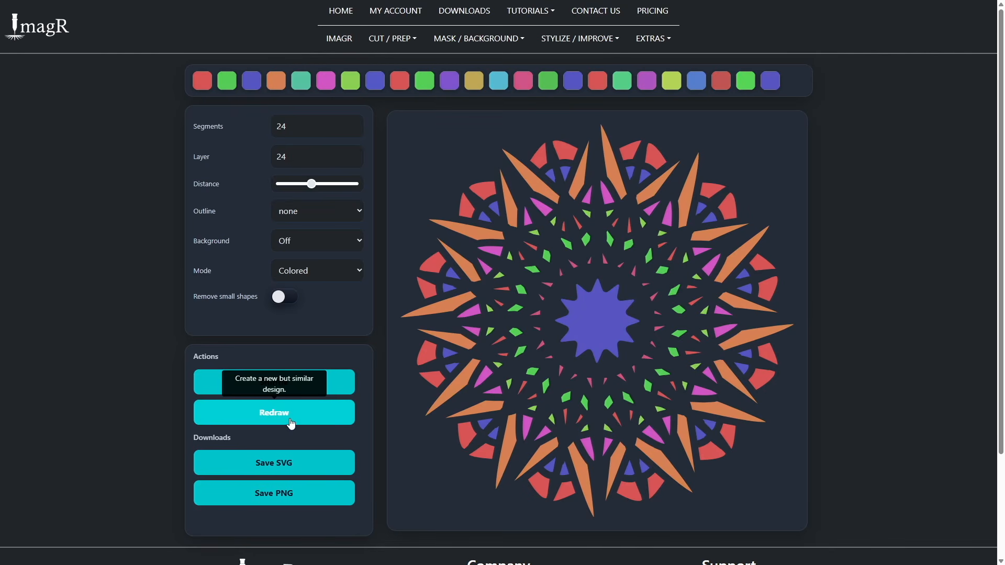
Remove the small shapes using a minimum area just above the lowest setting, and save the mandala as SVG.
click(284, 297)
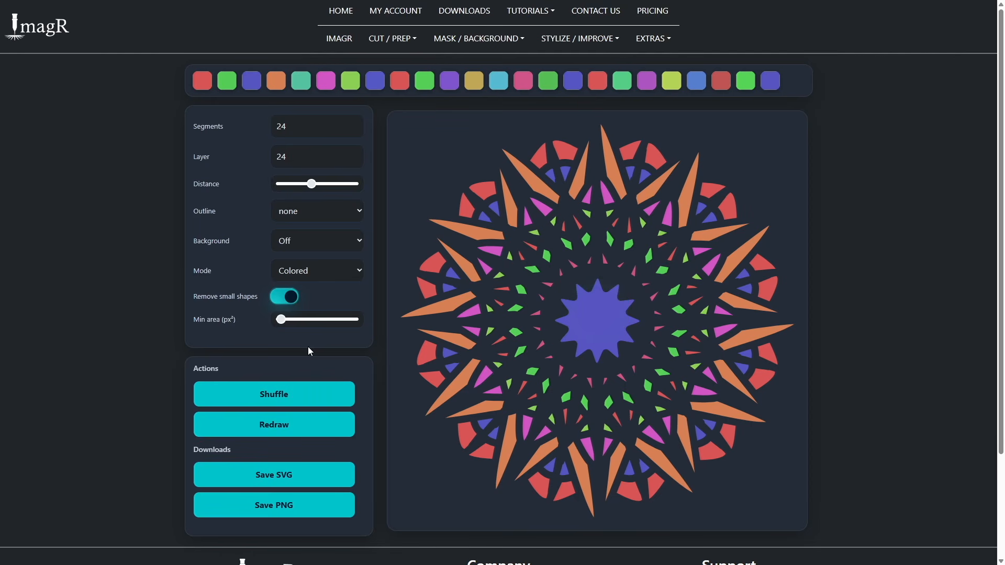
click(282, 321)
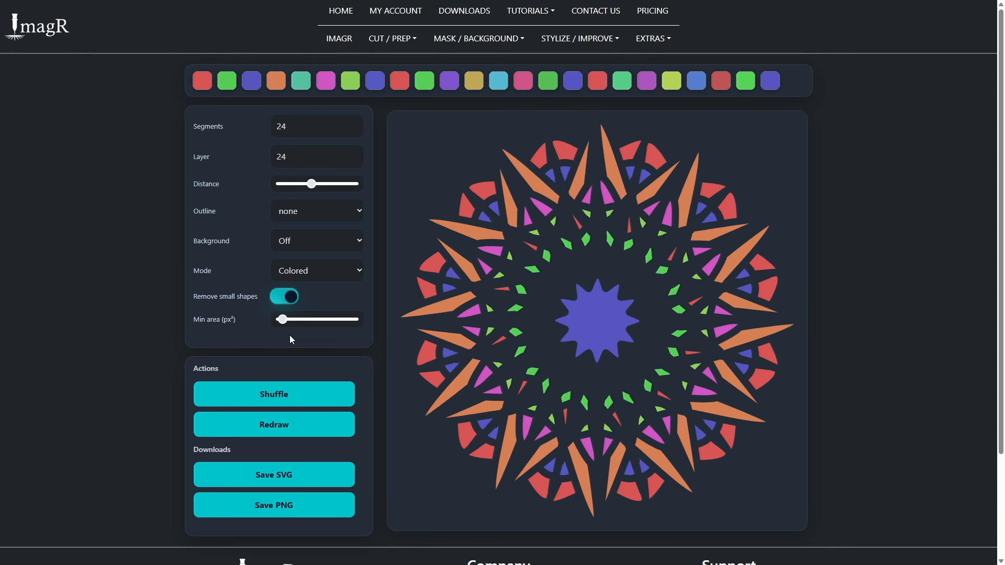
click(289, 480)
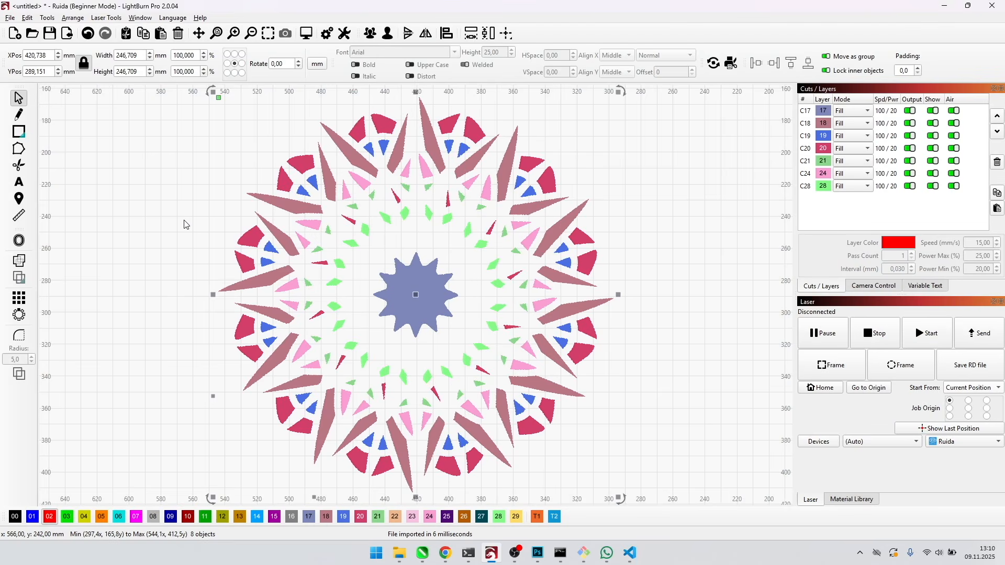
Try moving the group of outer crimson segments out of the imported mandala and undo the move.
scroll(188, 222, down, 2)
drag(259, 187, 494, 202)
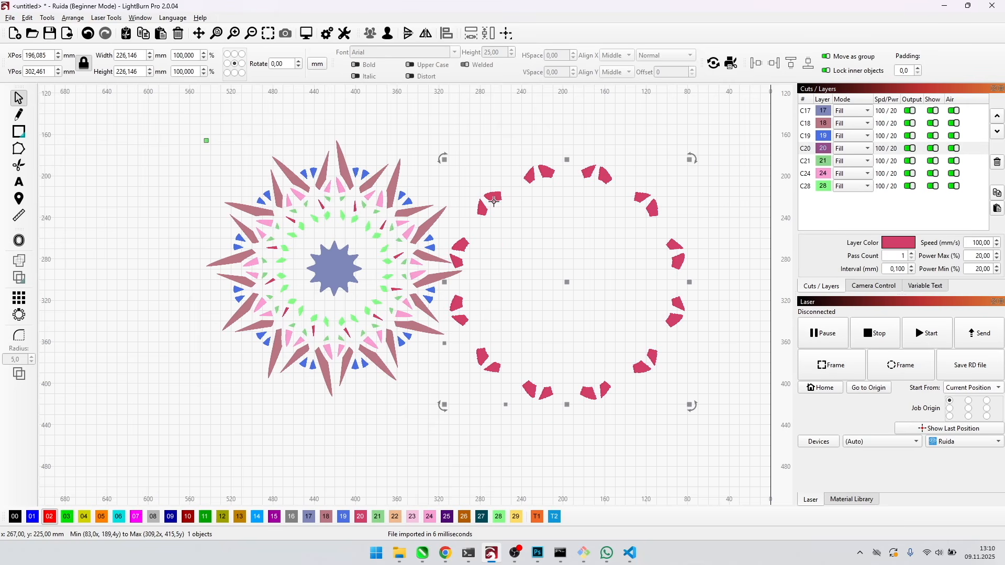
key(ctrl+z)
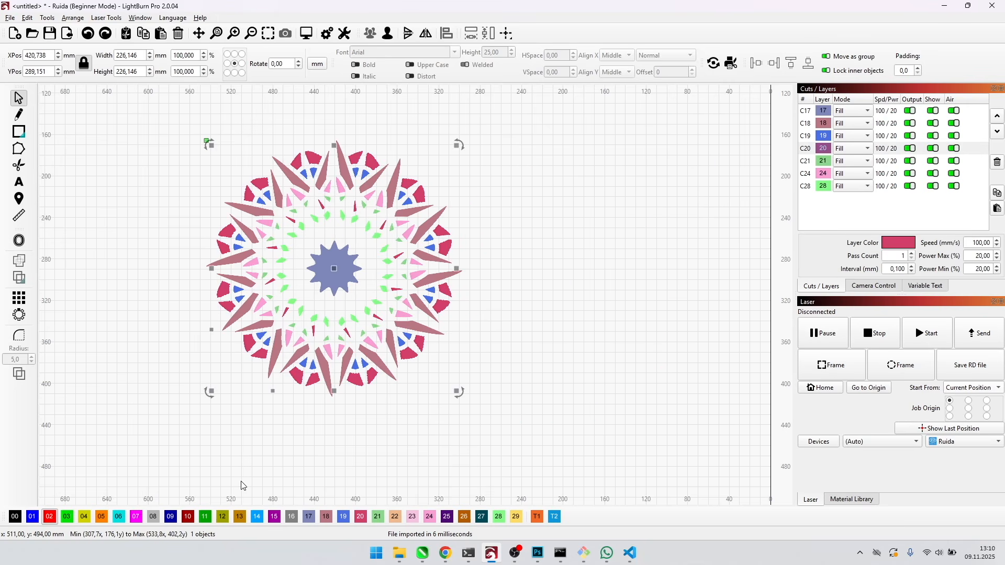
Assign the outer segments to layer 11, and the whole mandala to the red layer 02.
click(205, 517)
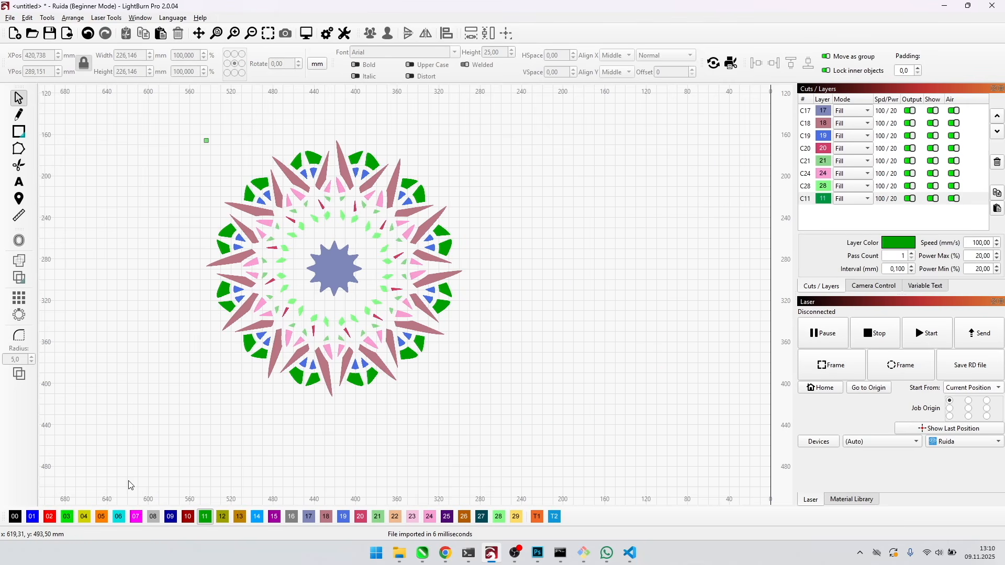
click(50, 517)
click(108, 457)
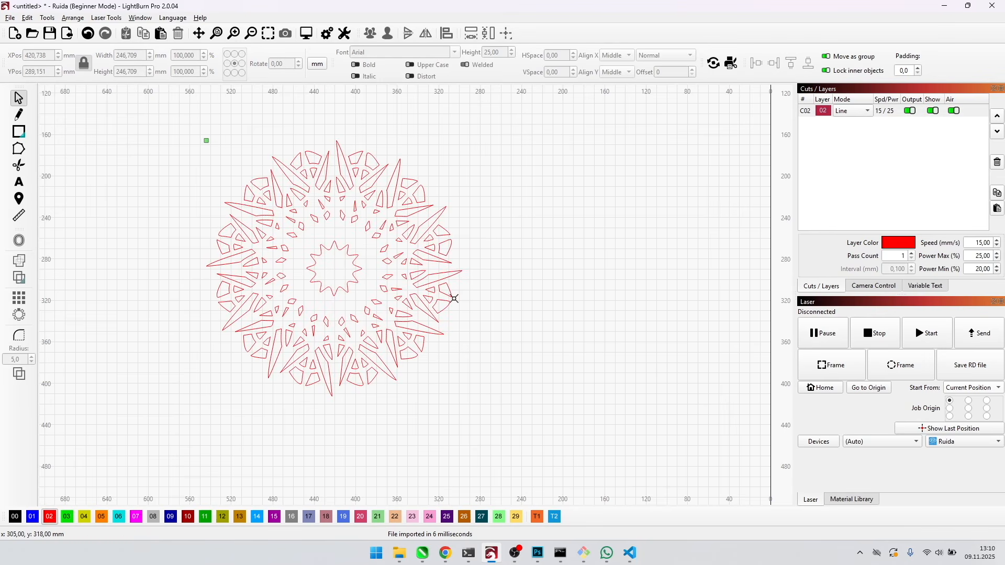
Try the Fill mode on layer 02 and set it back to Line.
click(852, 111)
click(848, 124)
click(849, 112)
click(843, 98)
scroll(291, 239, up, 3)
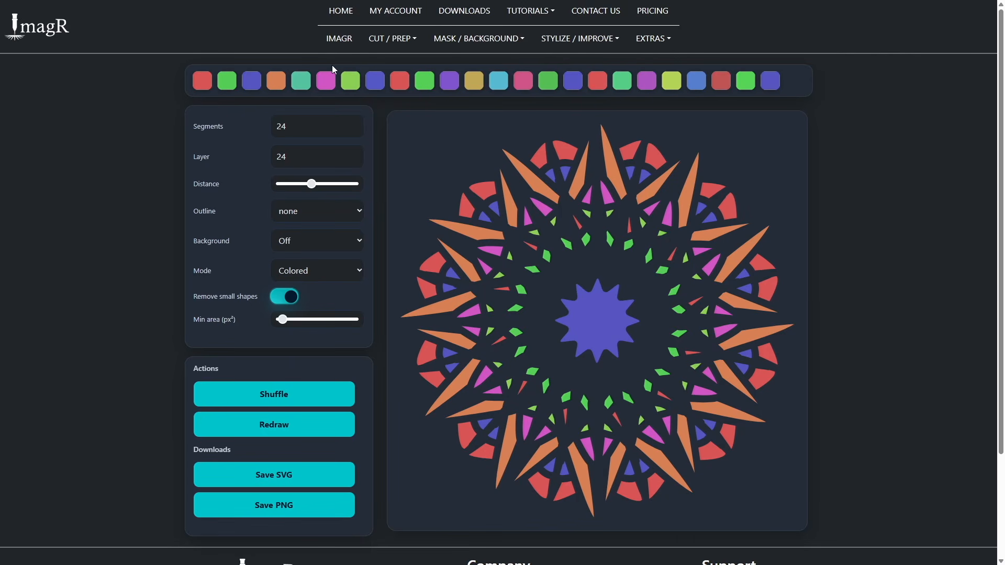
Return to ImagR in the browser and open the Contour tool.
click(392, 38)
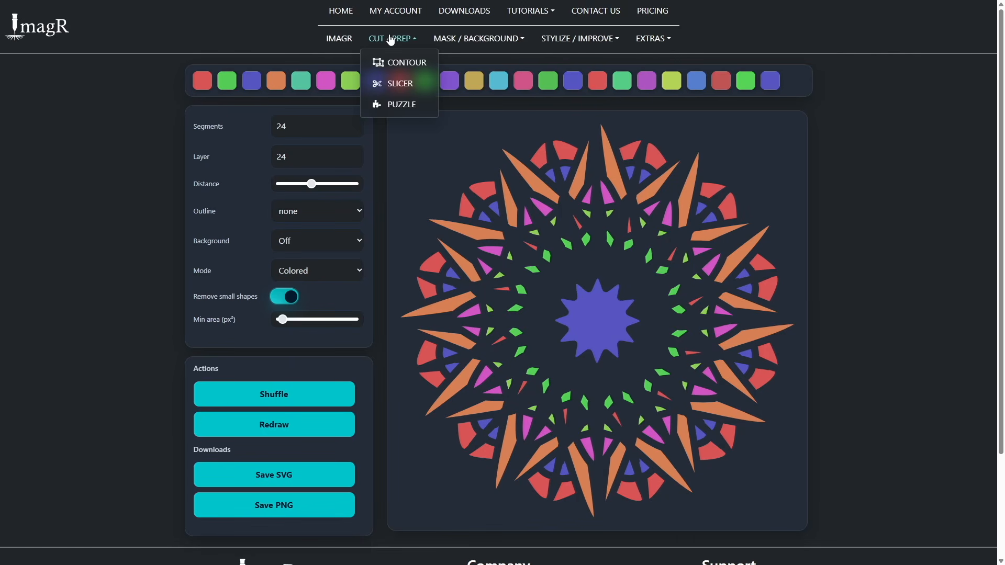
click(402, 66)
scroll(402, 263, down, 4)
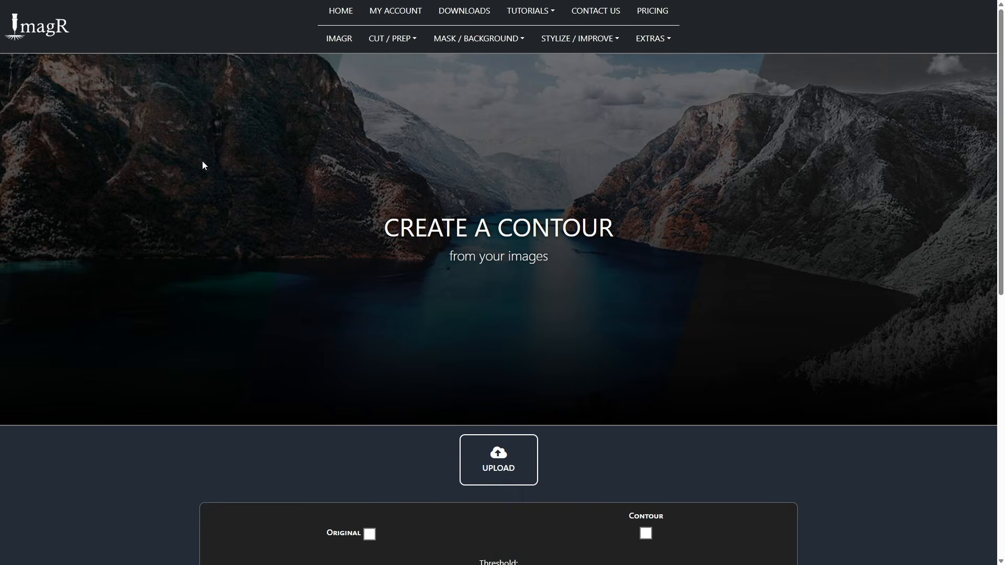
Upload the mandala image to the Contour tool and restrict the result to Only Outline.
scroll(235, 272, down, 5)
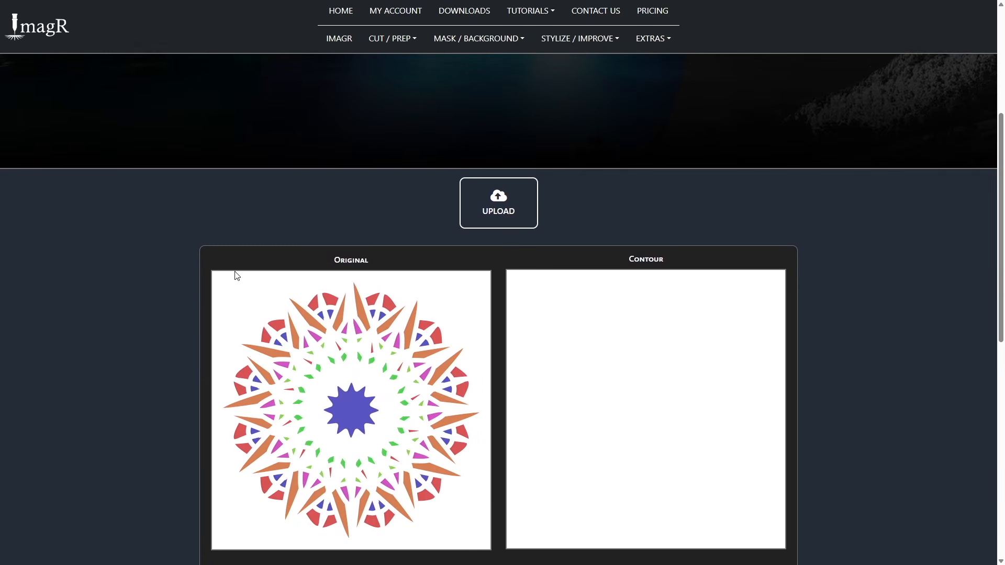
scroll(152, 338, down, 2)
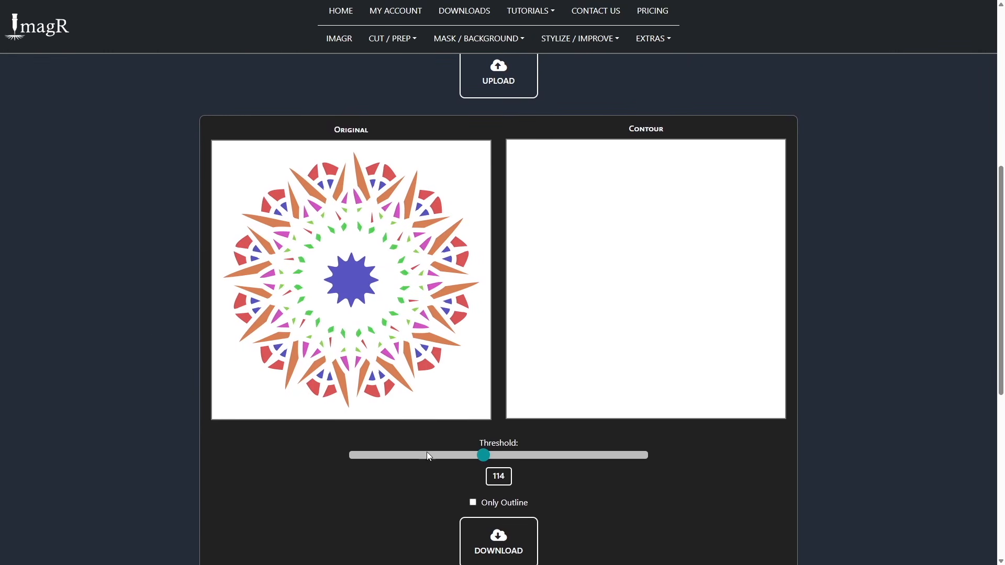
click(473, 503)
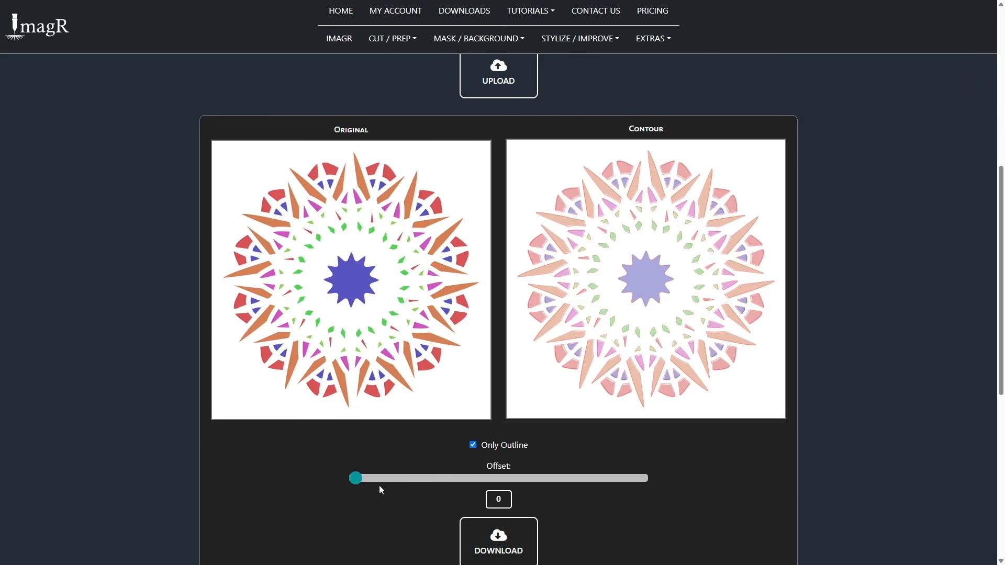
Set the contour offset to 49 and download the resulting outline.
drag(378, 477, 435, 479)
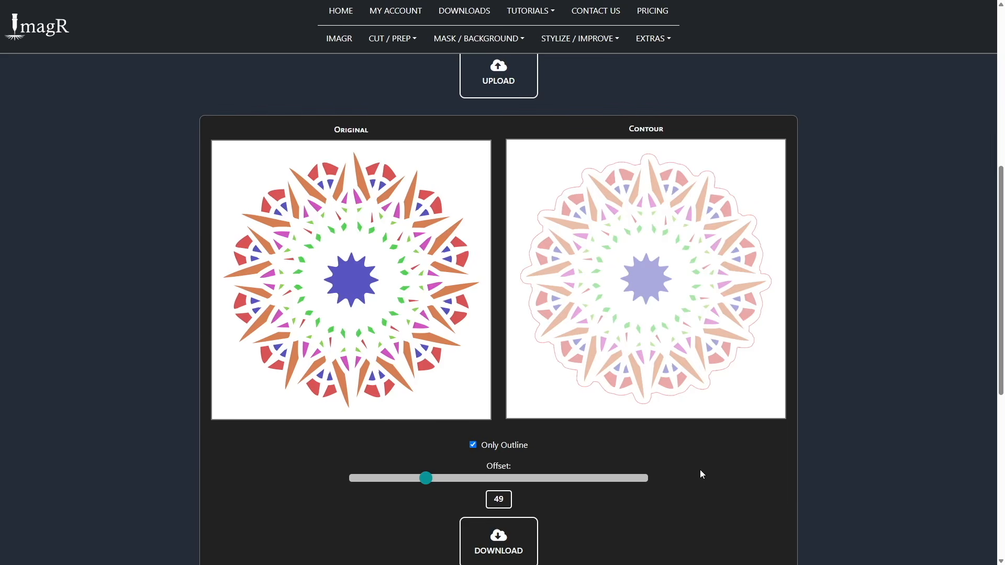
scroll(701, 474, down, 2)
click(512, 447)
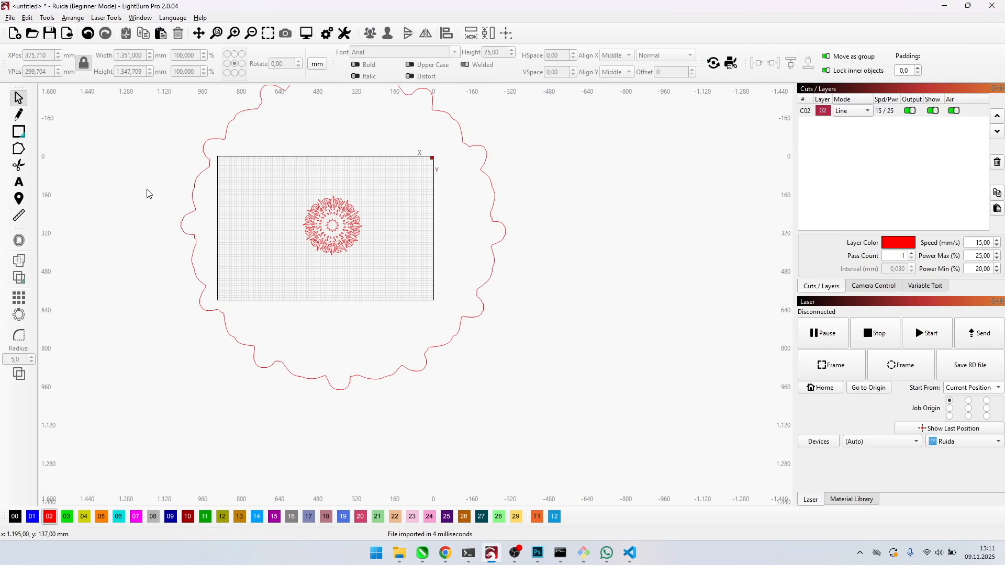
Move the oversized imported contour off the work area, clear of the mandala, and copy the mandala's height.
drag(197, 180, 443, 197)
click(270, 179)
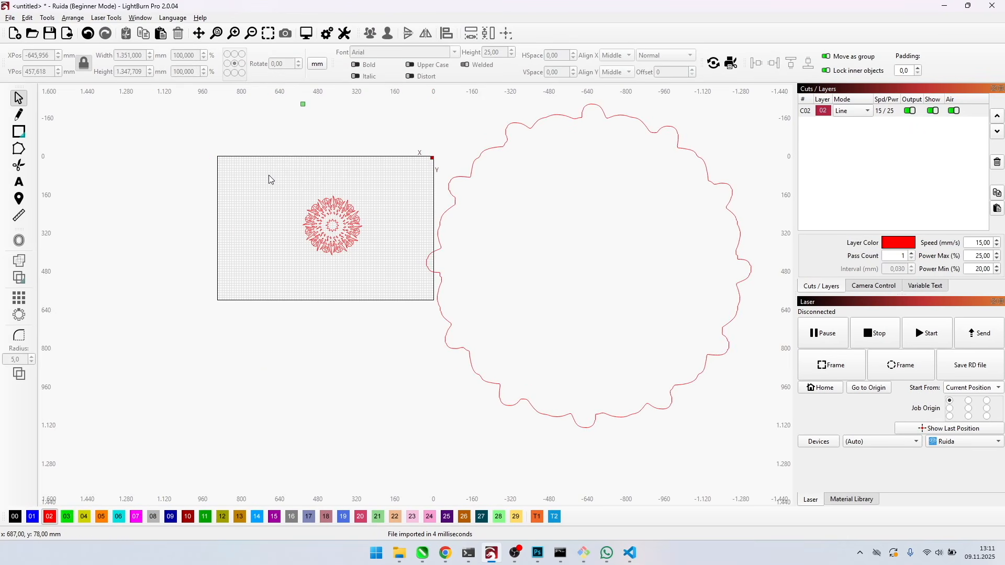
drag(270, 179, 396, 275)
click(138, 73)
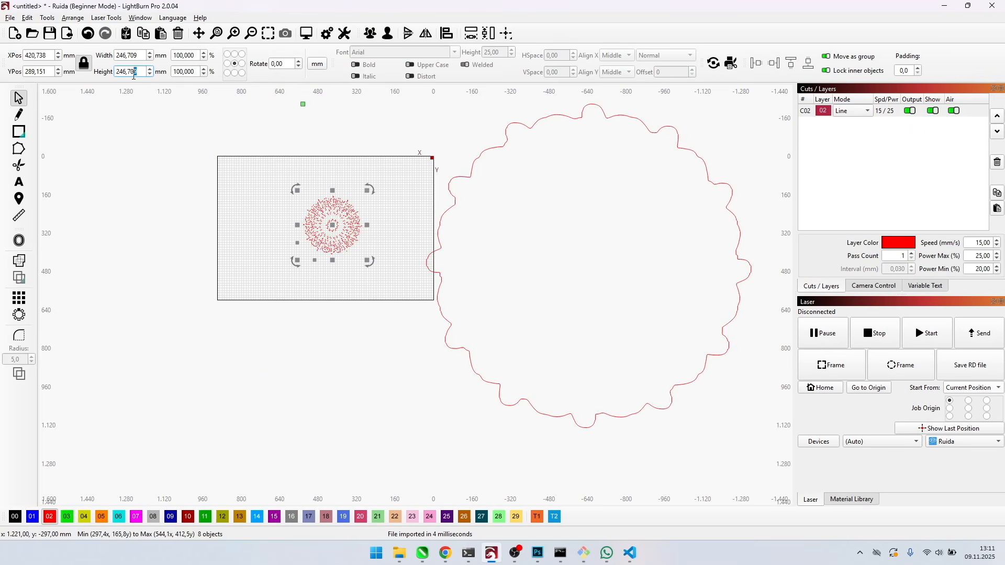
click(148, 154)
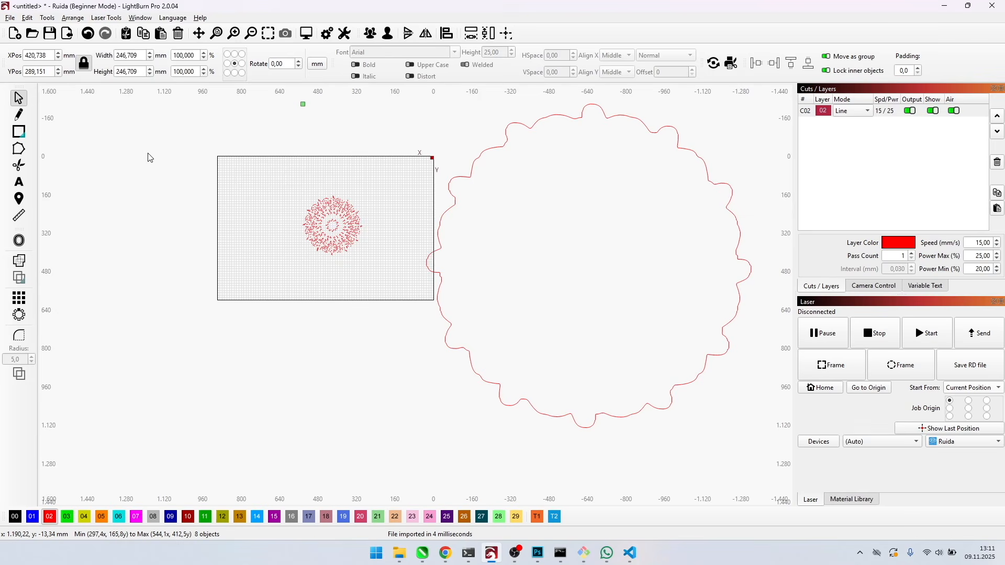
Set the contour's height to 246.709 mm with proportions locked, and enlarge it to 255 mm.
click(481, 152)
drag(142, 73, 110, 78)
text(246,709)
key(Return)
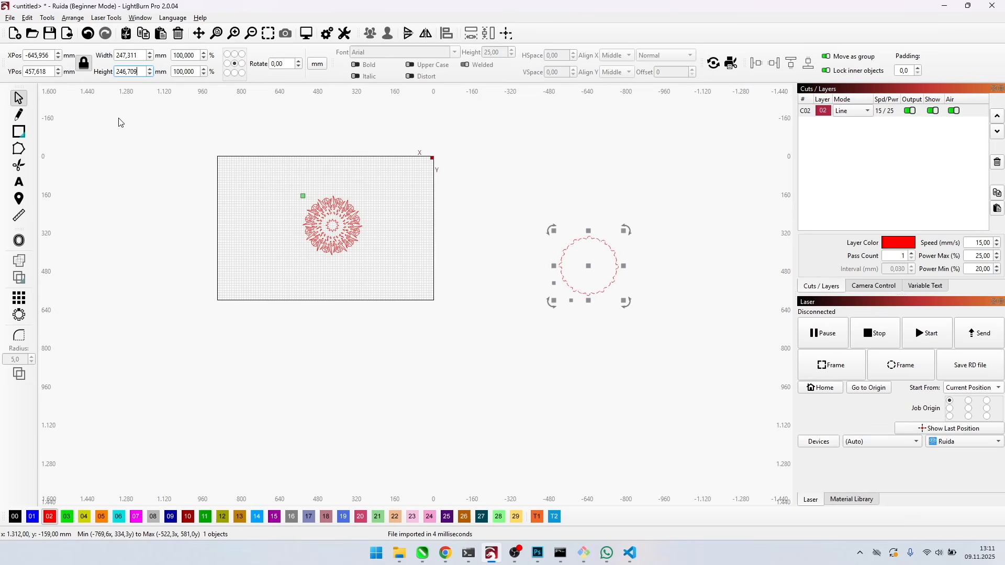
text(255)
key(Return)
click(548, 250)
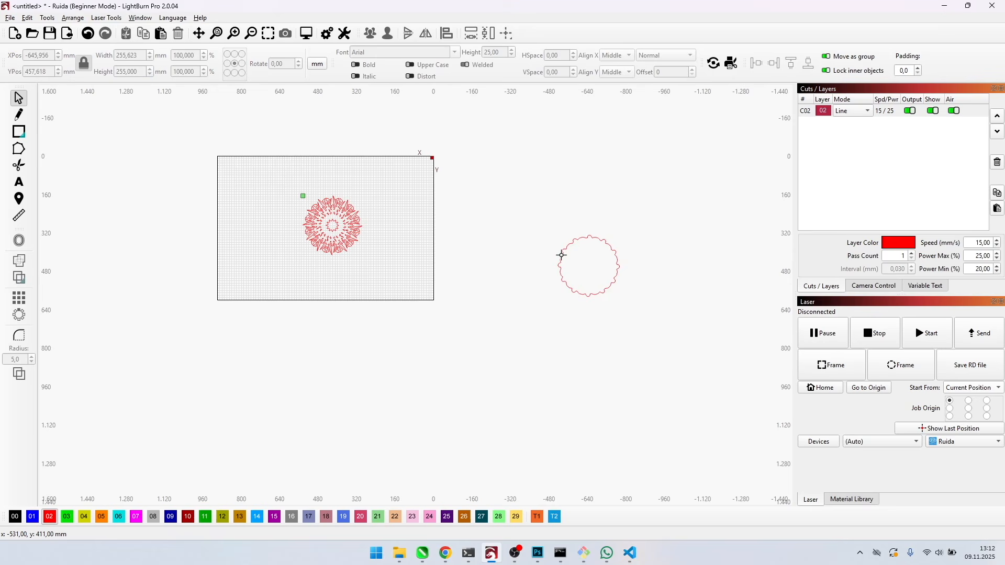
Try to centre the contour on the work area over the mandala, and move it aside again.
click(562, 255)
key(p)
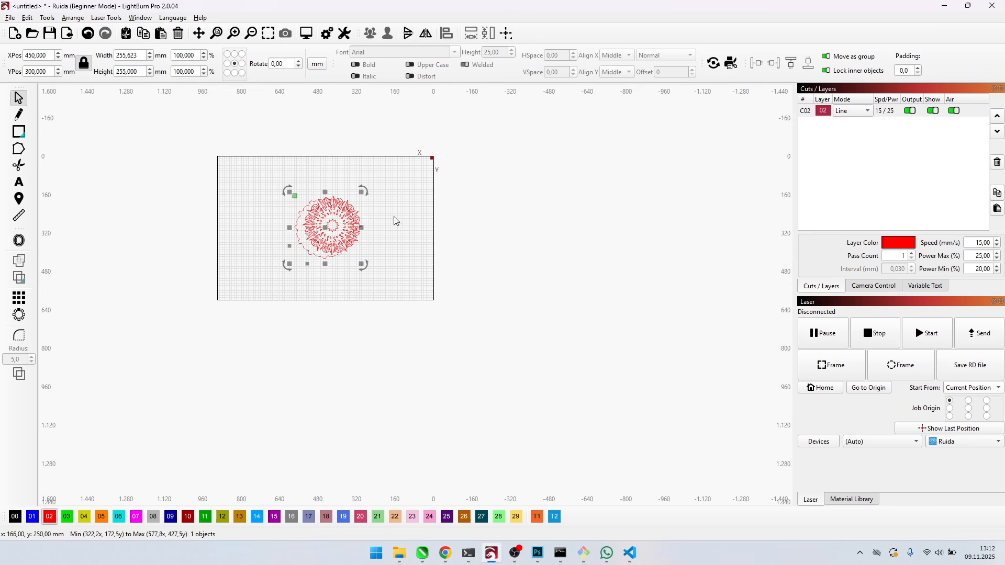
drag(325, 228, 487, 196)
Centre the whole mandala and the contour on the work area at X 450, Y 300 mm, and check the fit.
click(334, 235)
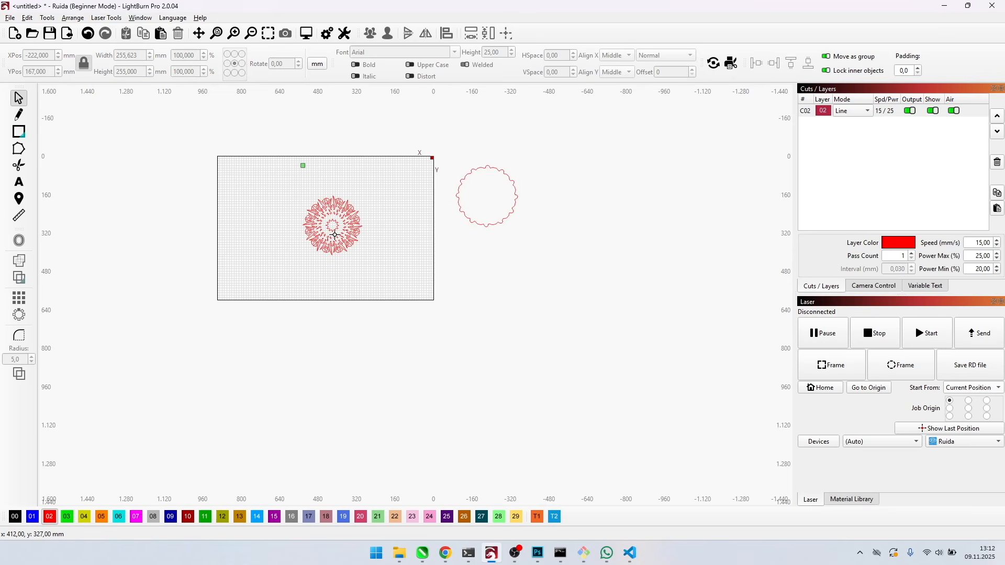
click(343, 237)
drag(389, 288, 259, 150)
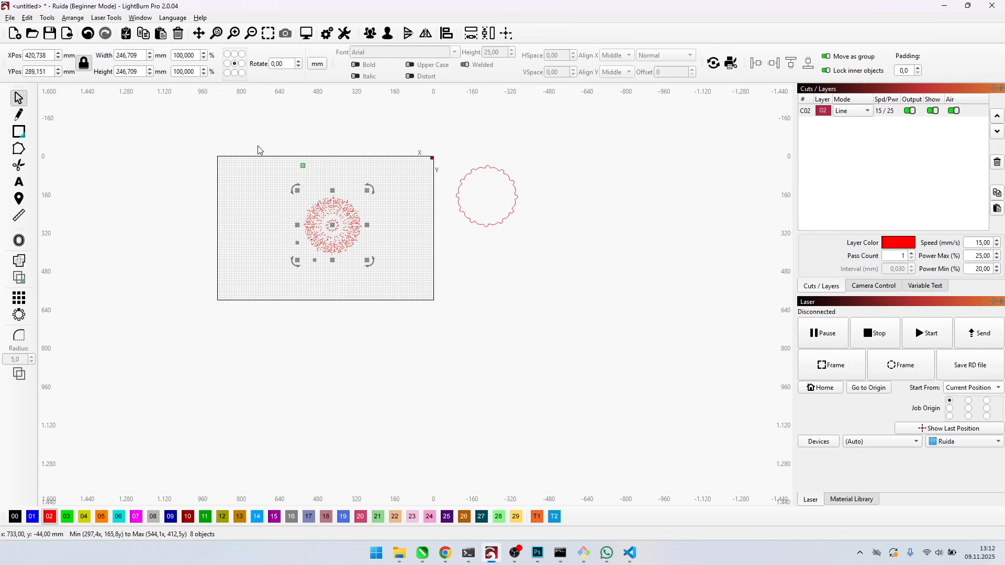
click(410, 173)
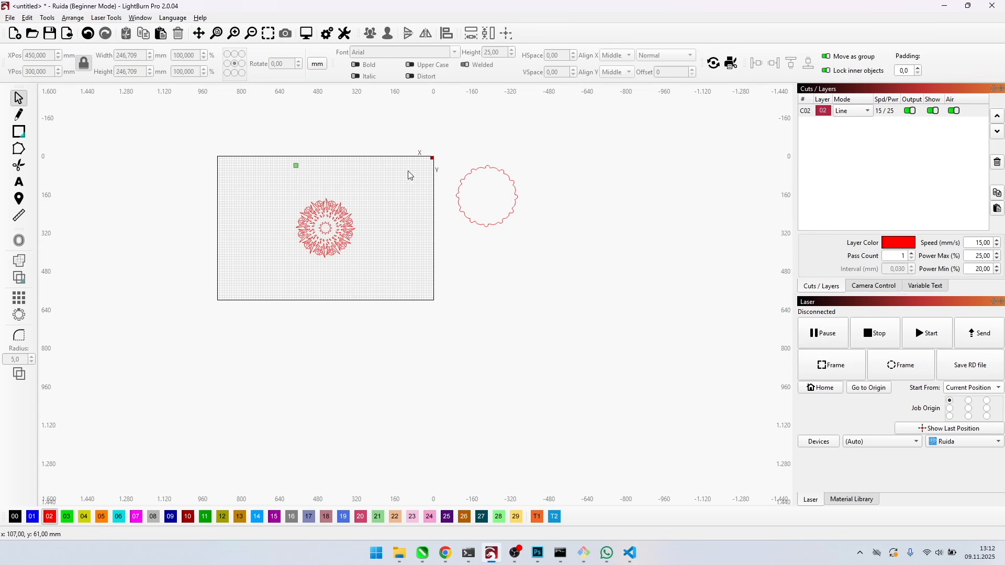
click(487, 168)
key(p)
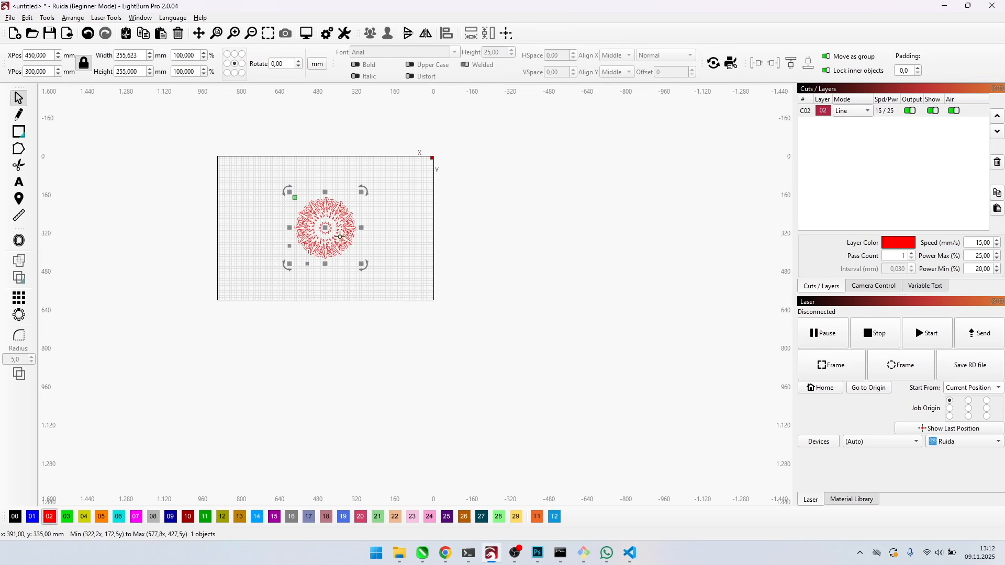
scroll(328, 226, up, 1)
scroll(328, 226, up, 2)
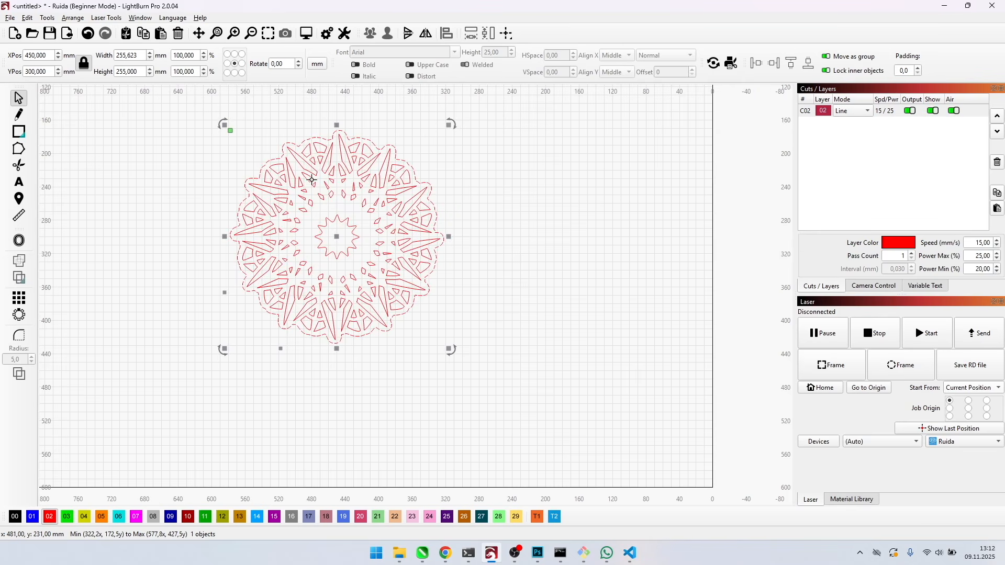
scroll(312, 180, up, 1)
click(182, 179)
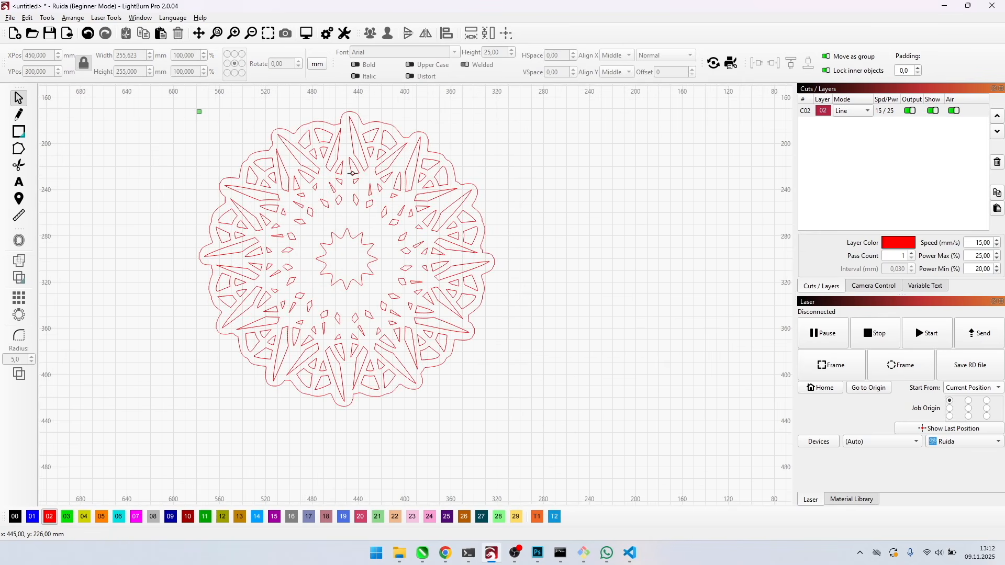
scroll(352, 173, up, 1)
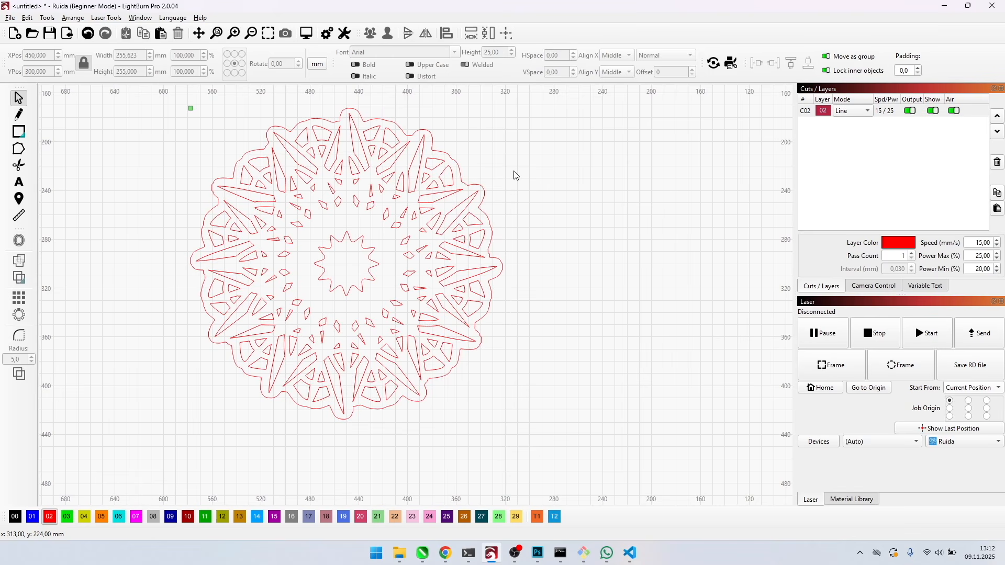
Move the contour away from the mandala to about X 782, Y 417 mm.
scroll(502, 152, down, 3)
click(422, 125)
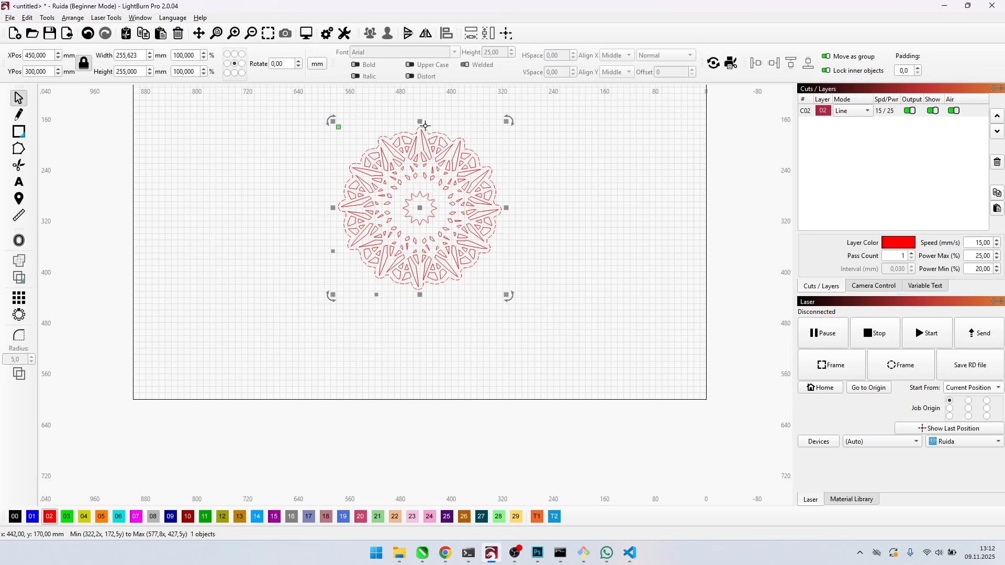
drag(427, 128, 215, 203)
click(208, 160)
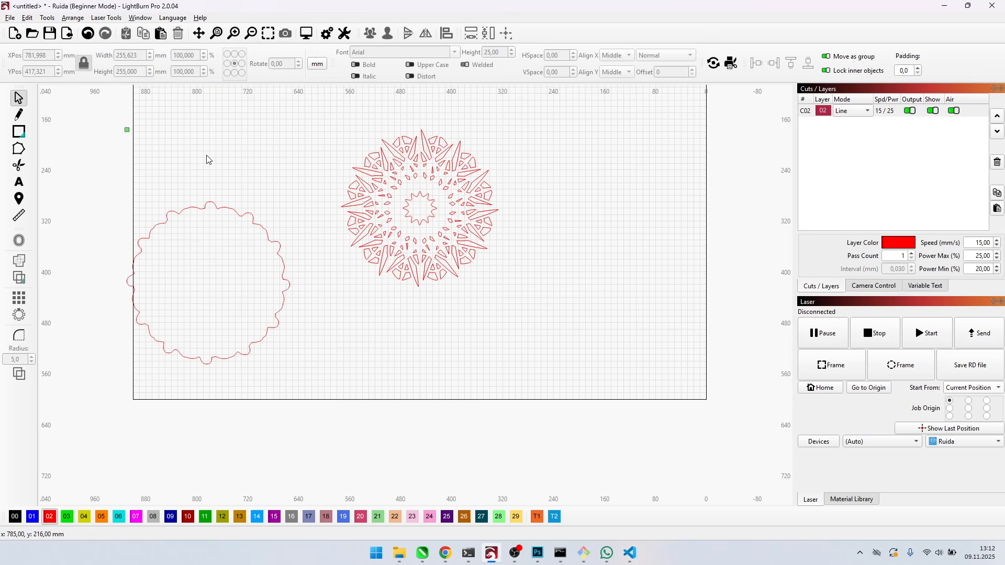
Draw a 25 mm circle and place it overlapping the contour's uppermost lobe at about X 779, Y 285 mm.
scroll(150, 205, up, 5)
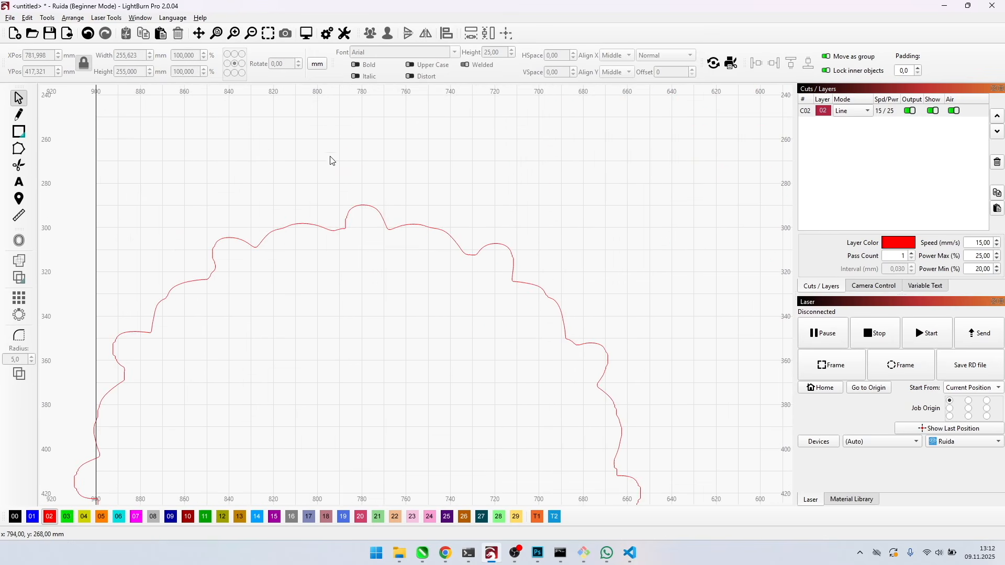
scroll(318, 163, up, 1)
click(19, 131)
click(63, 142)
drag(235, 123, 298, 183)
drag(266, 152, 367, 214)
key(Up)
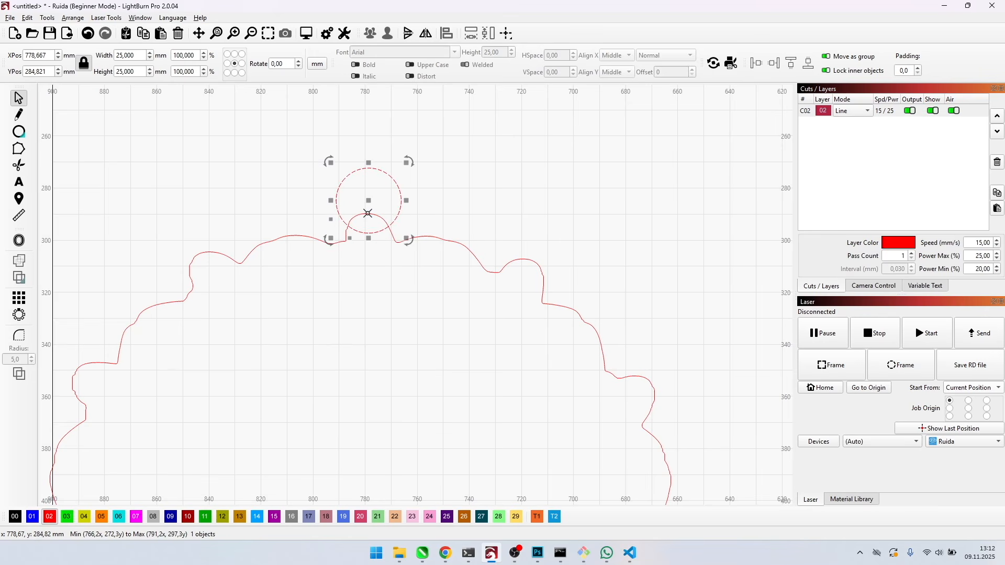
click(277, 186)
Merge the contour and the 25 mm circle into one outline with a Boolean Union.
scroll(276, 185, down, 5)
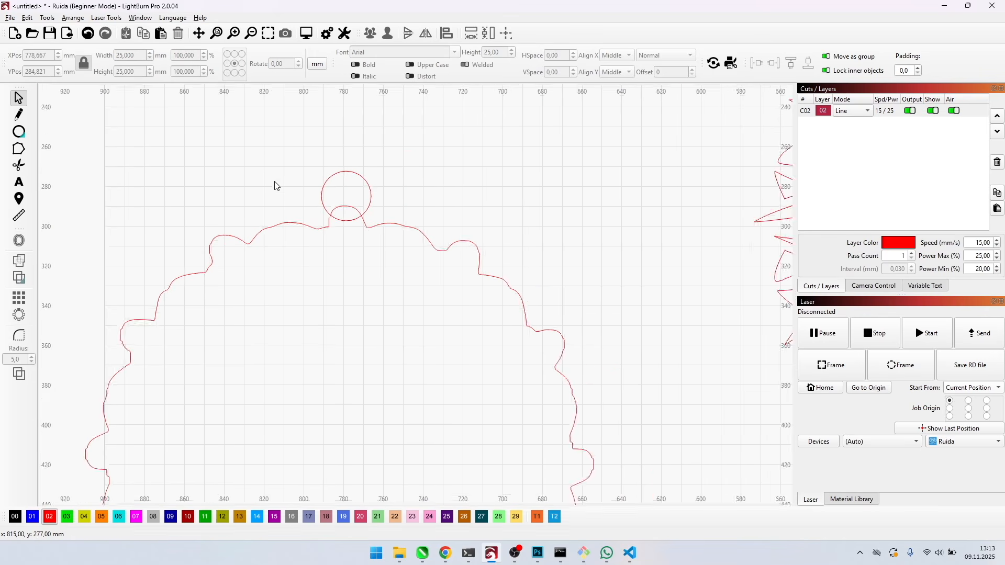
drag(151, 172, 437, 466)
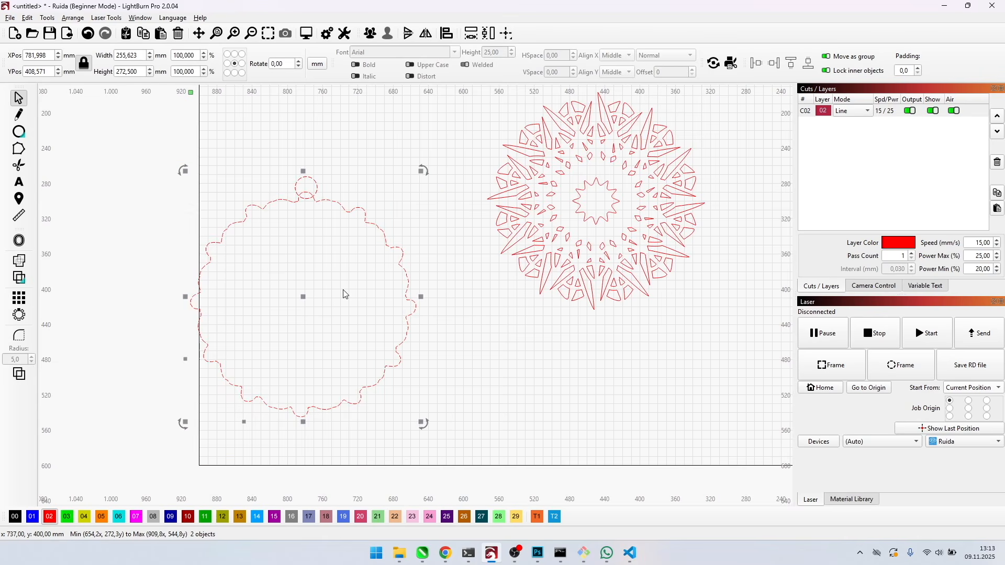
click(73, 18)
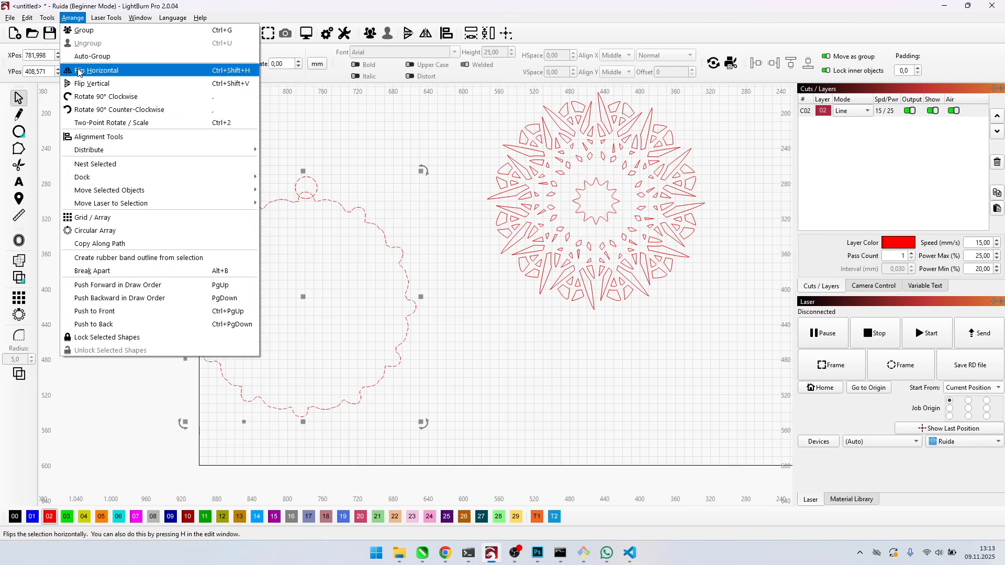
mouse_move(47, 17)
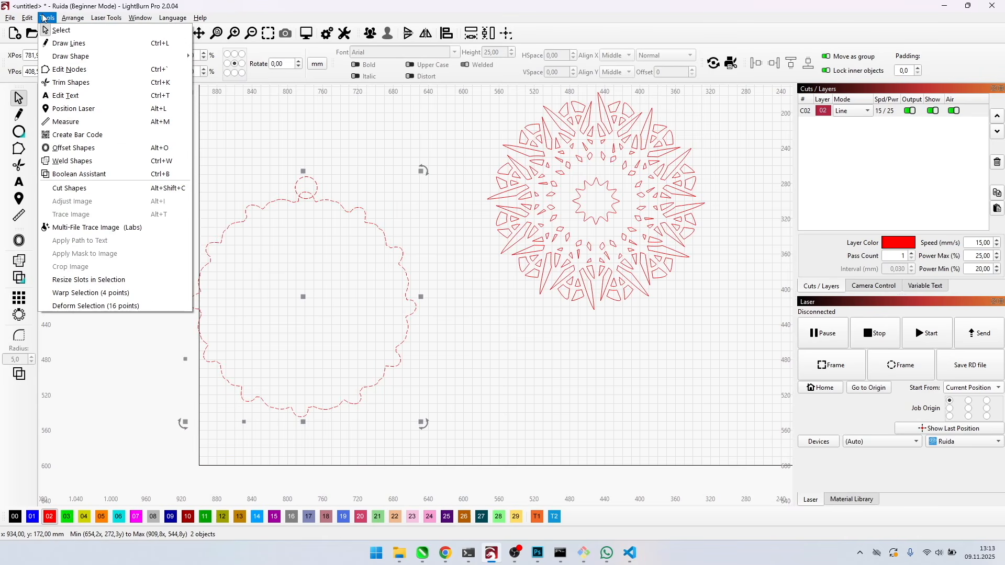
click(89, 176)
drag(353, 112, 468, 129)
click(438, 157)
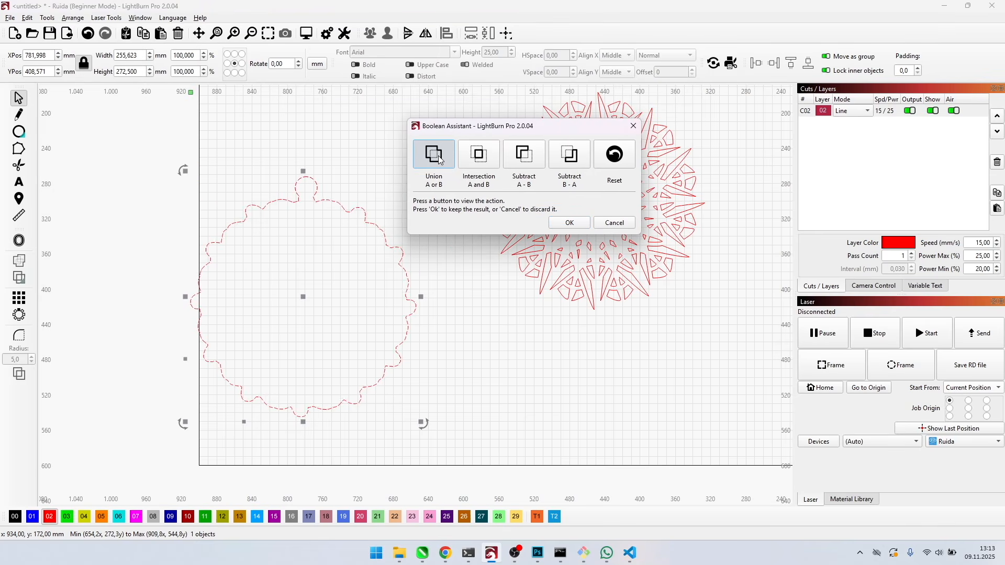
click(566, 224)
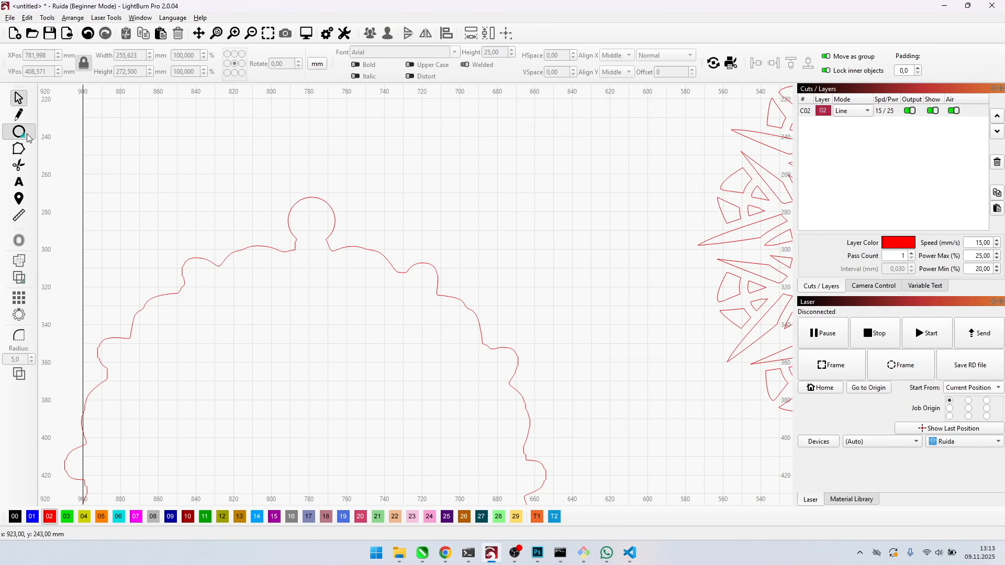
Draw a small circle above the contour and set its width to 16 mm.
right_click(27, 134)
click(71, 145)
drag(173, 150, 194, 171)
drag(137, 55, 106, 56)
text(16)
key(Return)
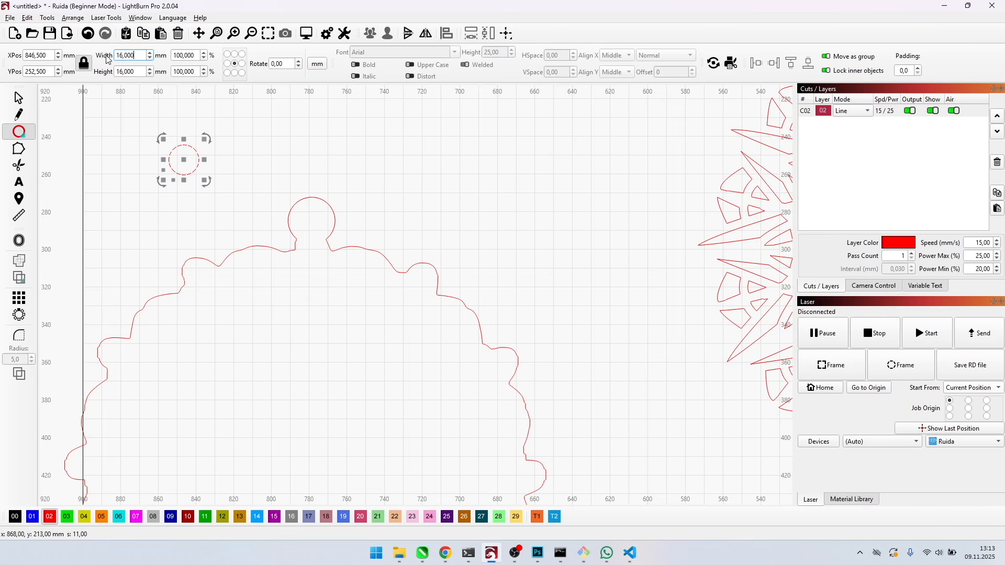
Move the 16 mm circle into the middle of the hanging loop at X 778, Y 285 mm.
click(29, 96)
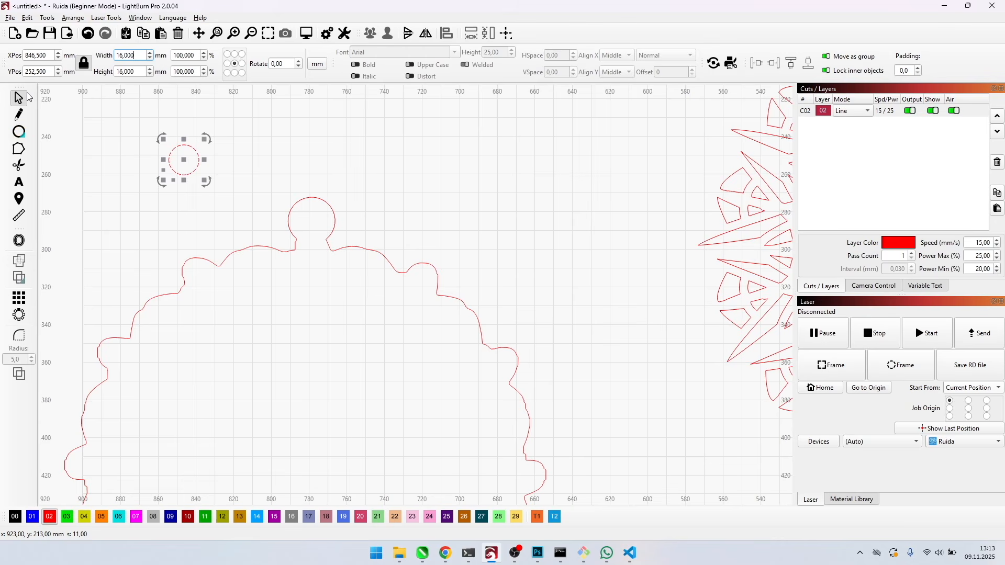
click(183, 160)
click(198, 159)
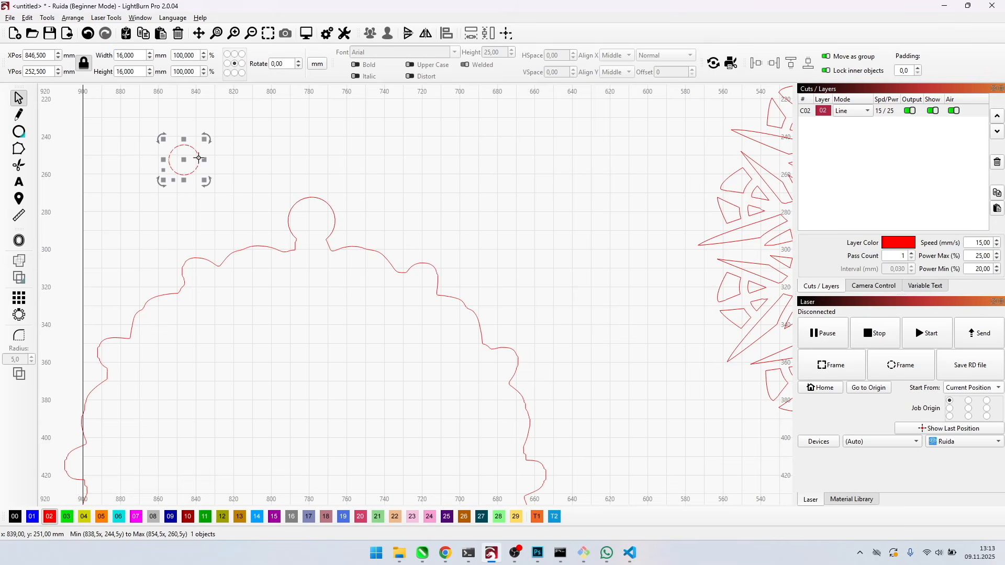
drag(186, 160, 313, 219)
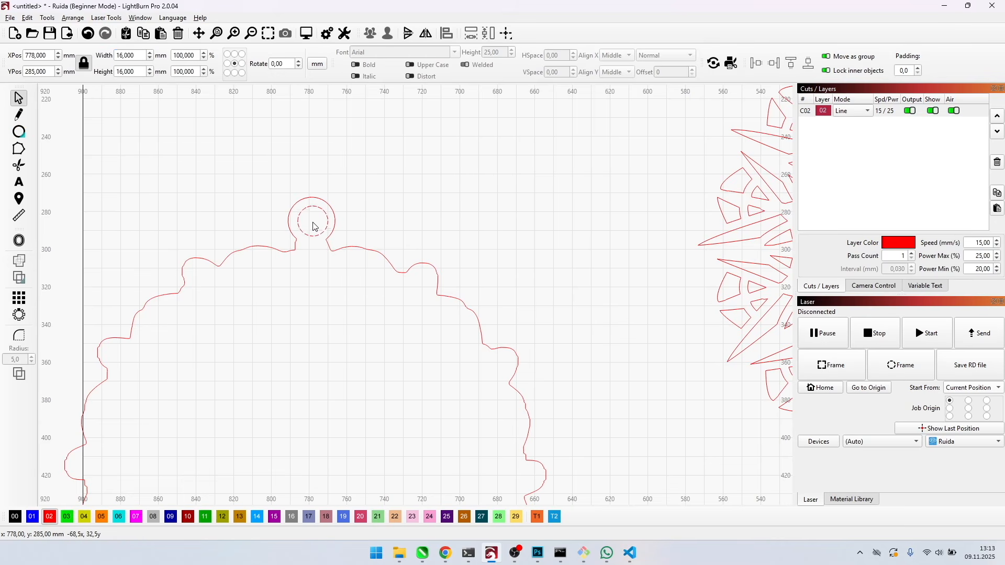
Select the looped contour together with its 16 mm hole and weld them into one shape.
scroll(249, 208, up, 2)
scroll(249, 208, down, 10)
drag(171, 184, 332, 379)
scroll(244, 222, up, 5)
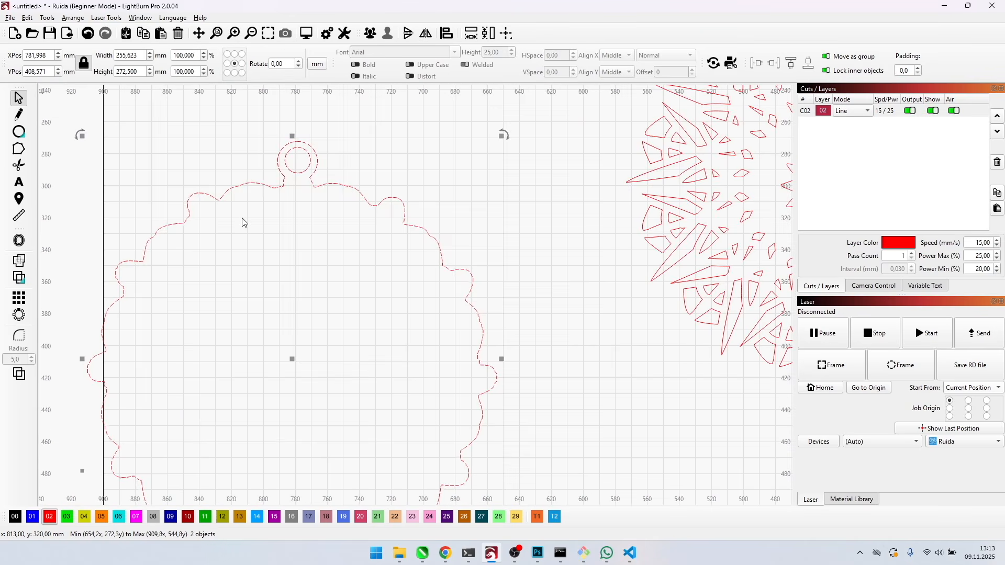
click(47, 18)
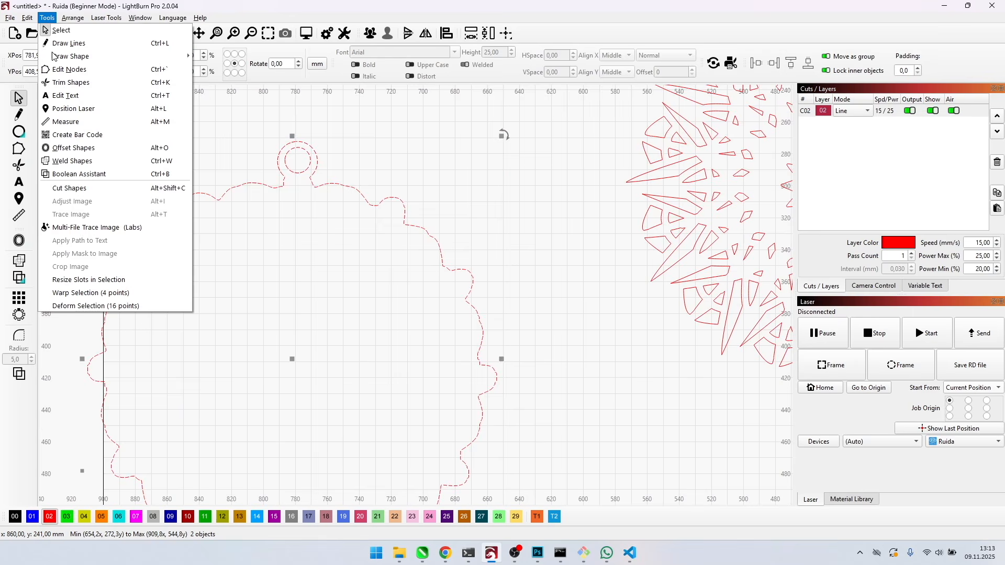
click(90, 160)
click(173, 154)
Centre the looped contour on the work area over the mandala at X 450, Y 300 mm.
drag(312, 184, 511, 404)
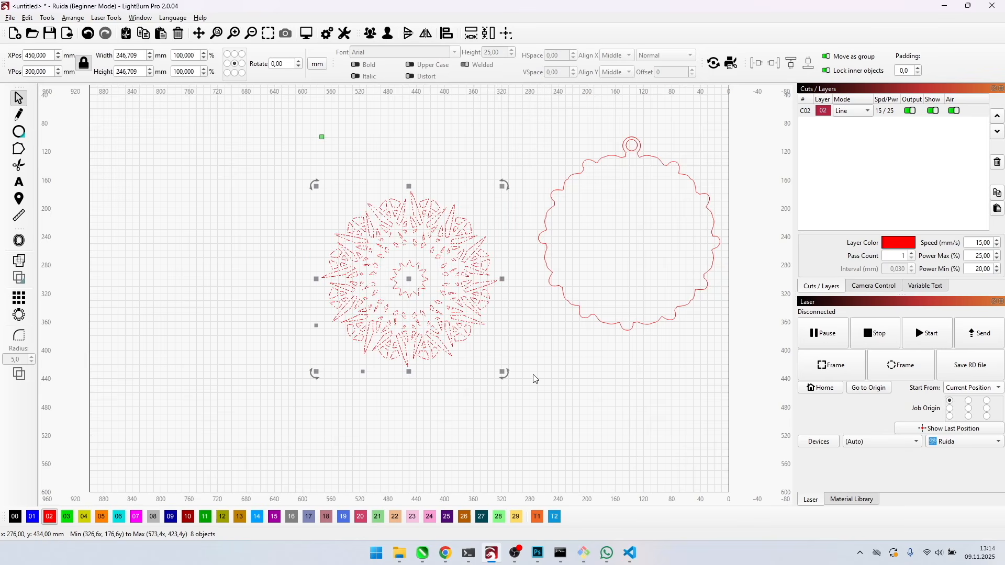
click(457, 387)
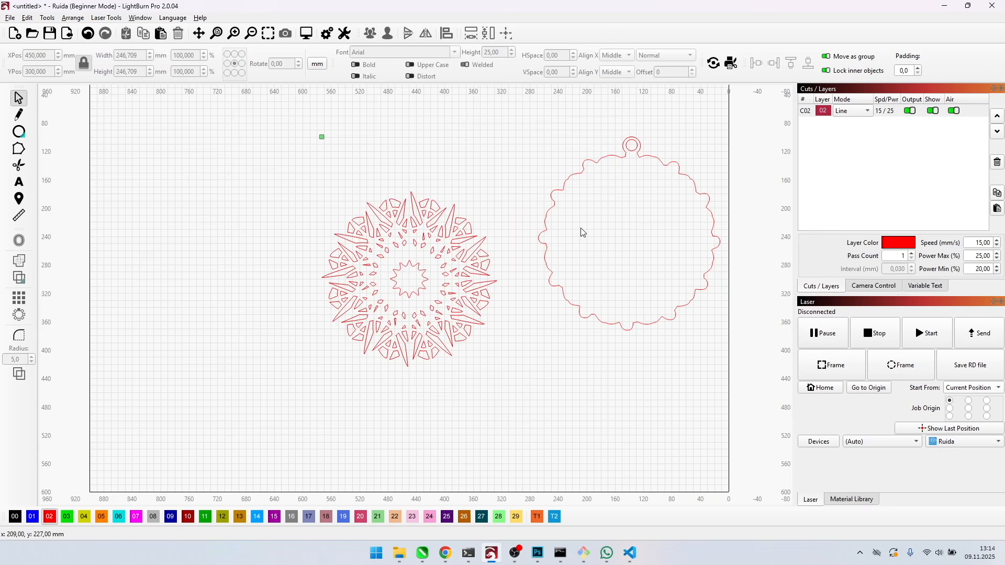
click(552, 208)
key(p)
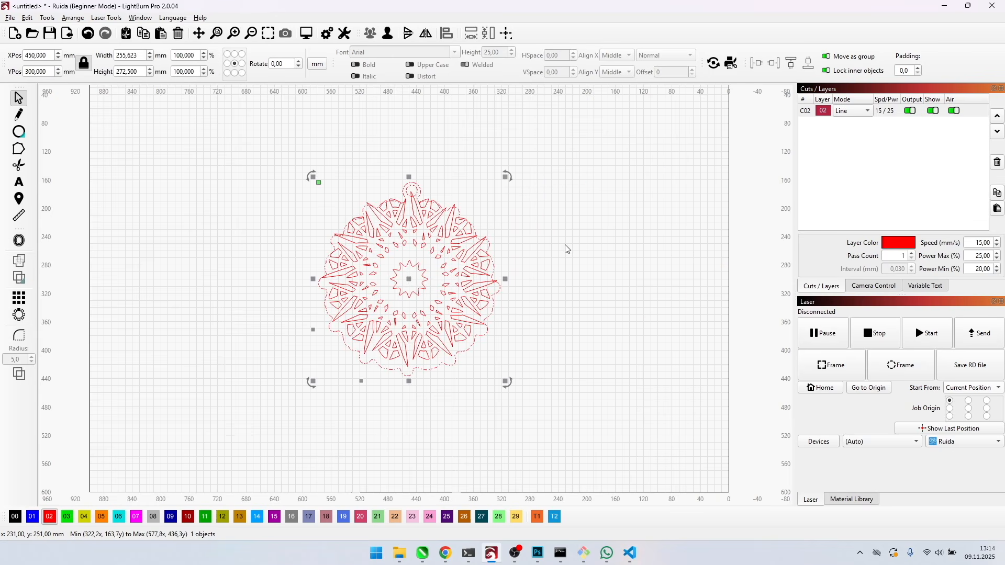
Move the mandala down inside the looped contour to Y 309 mm.
click(565, 244)
click(465, 283)
scroll(414, 272, up, 4)
drag(402, 288, 406, 298)
click(658, 228)
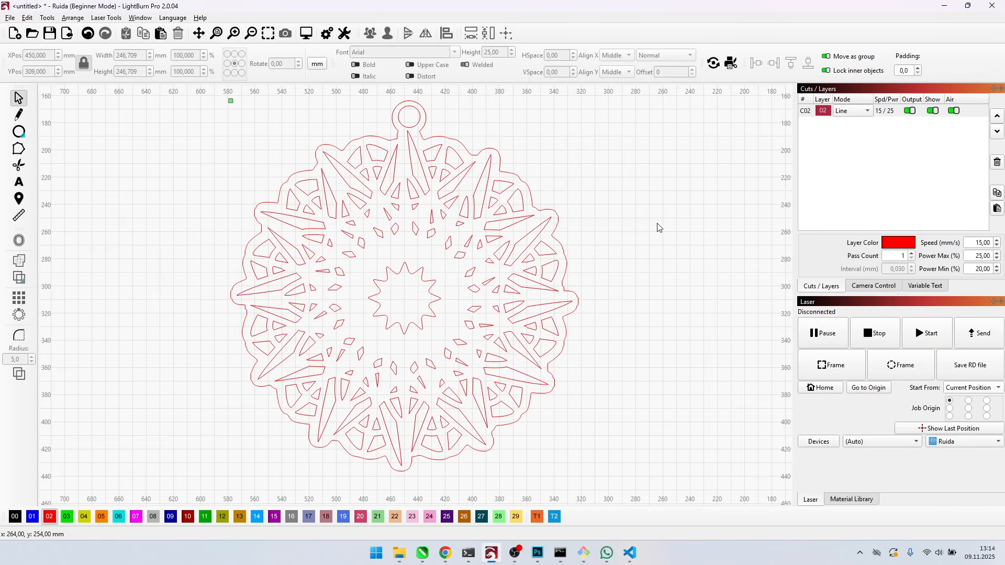
Separate the hanging loop's hole from the looped contour and resize the hole proportionally to a width of 12 mm.
scroll(408, 103, up, 4)
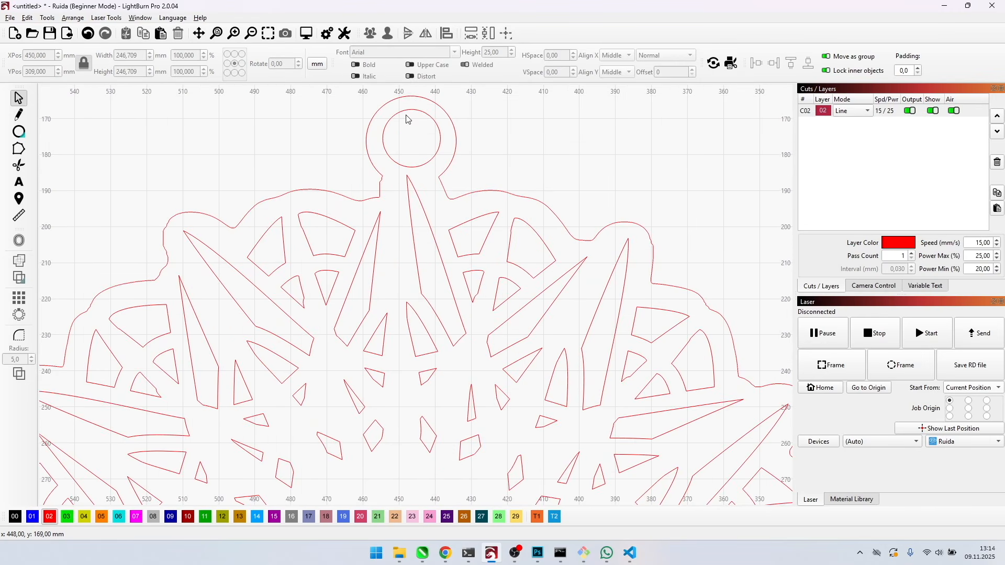
click(401, 112)
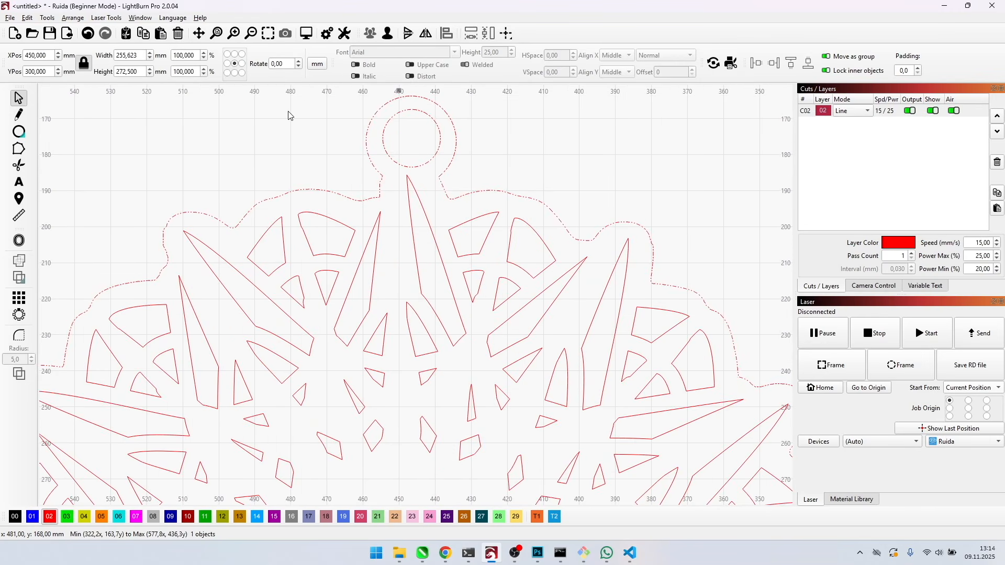
click(326, 104)
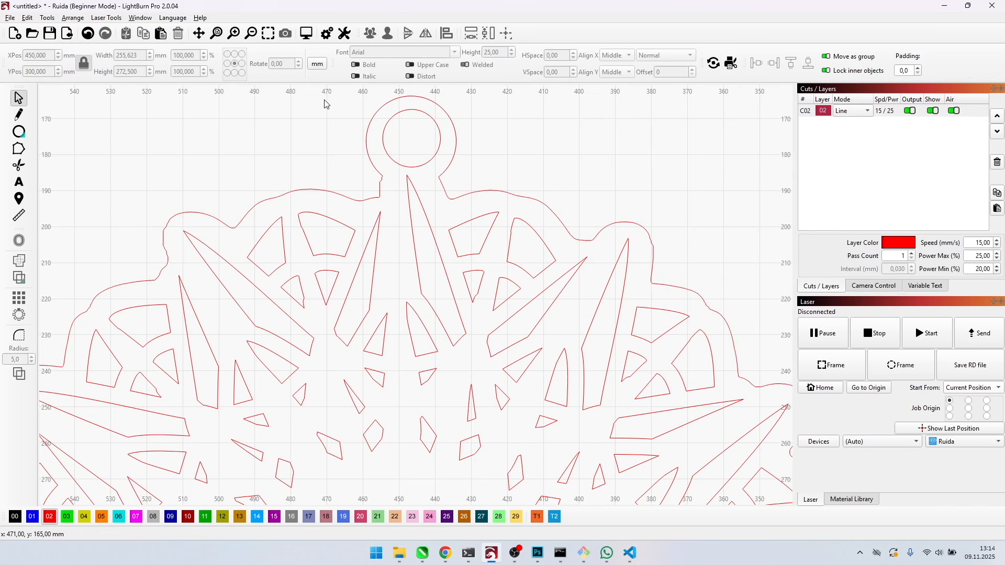
click(399, 112)
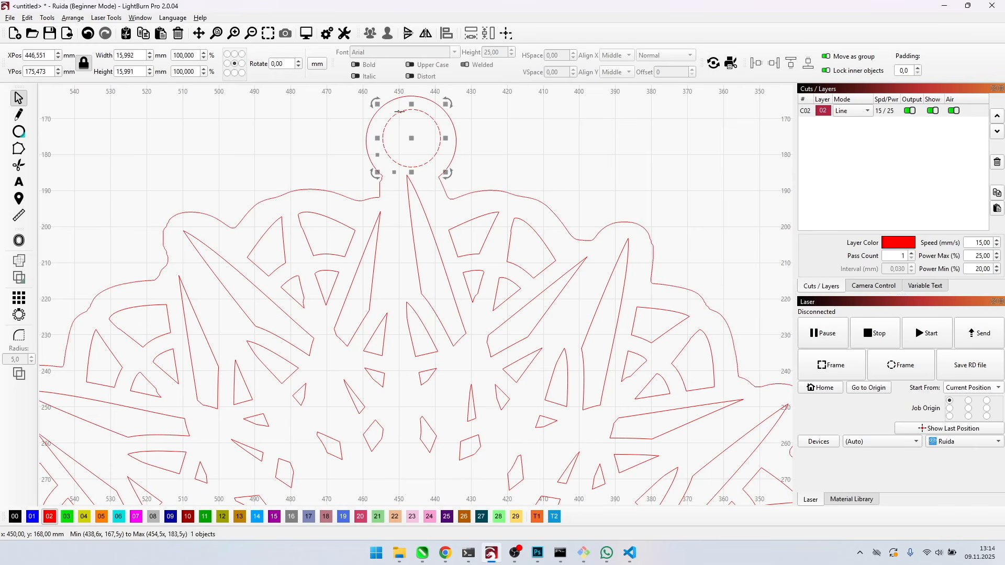
drag(135, 56, 108, 56)
key(Return)
scroll(227, 150, down, 5)
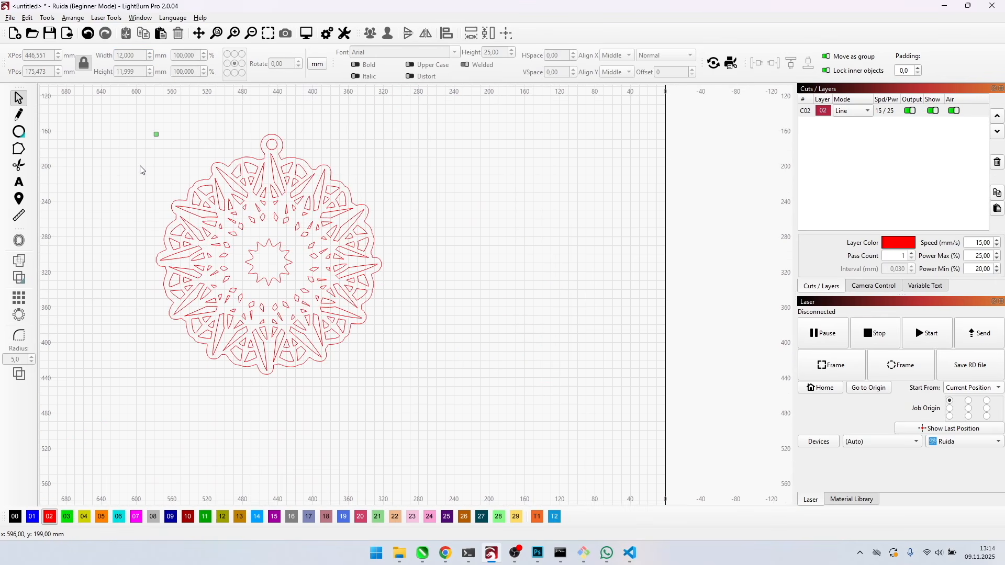
scroll(141, 170, up, 2)
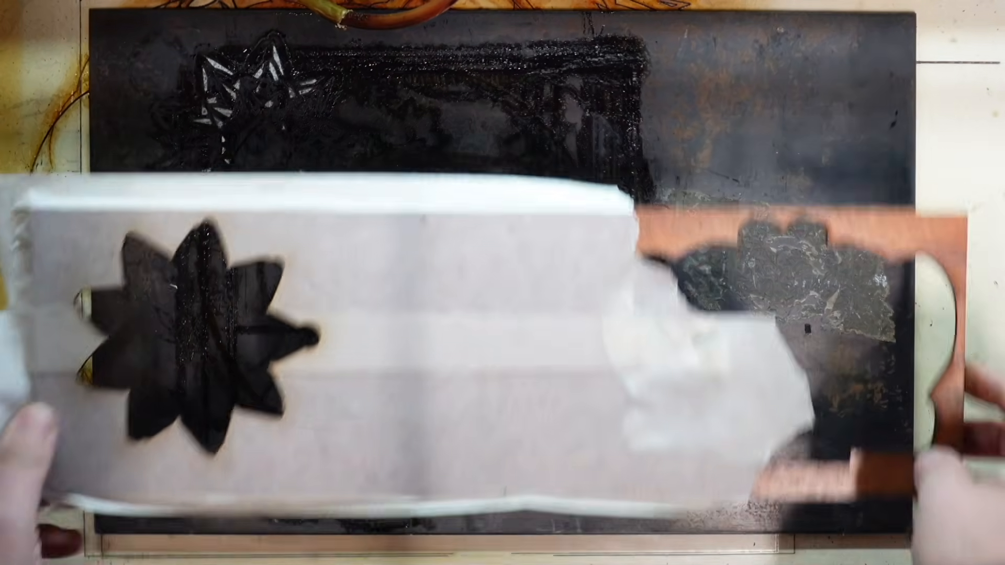